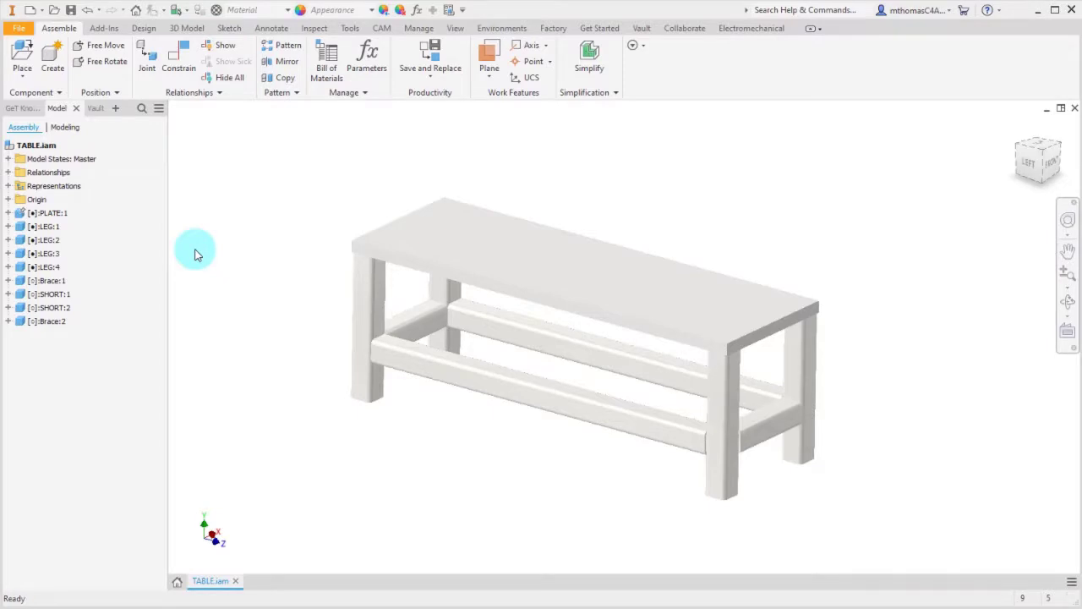
# - Set the table top plate's iProperties description to "TABLE TOP PLATE" and its part number to PL12346132
pyautogui.click(417, 233)
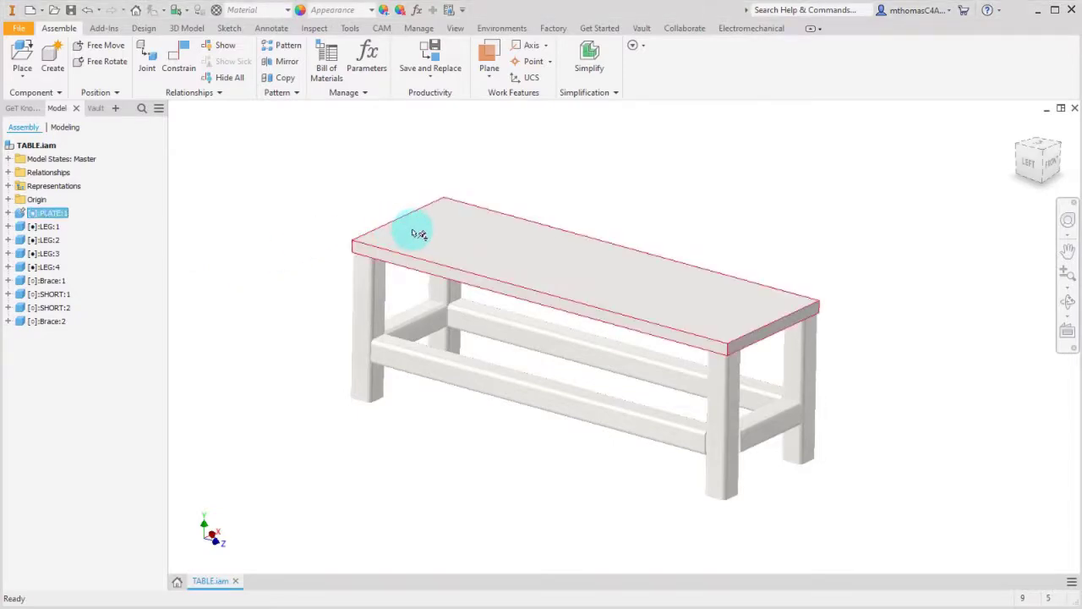
pyautogui.rightClick(417, 233)
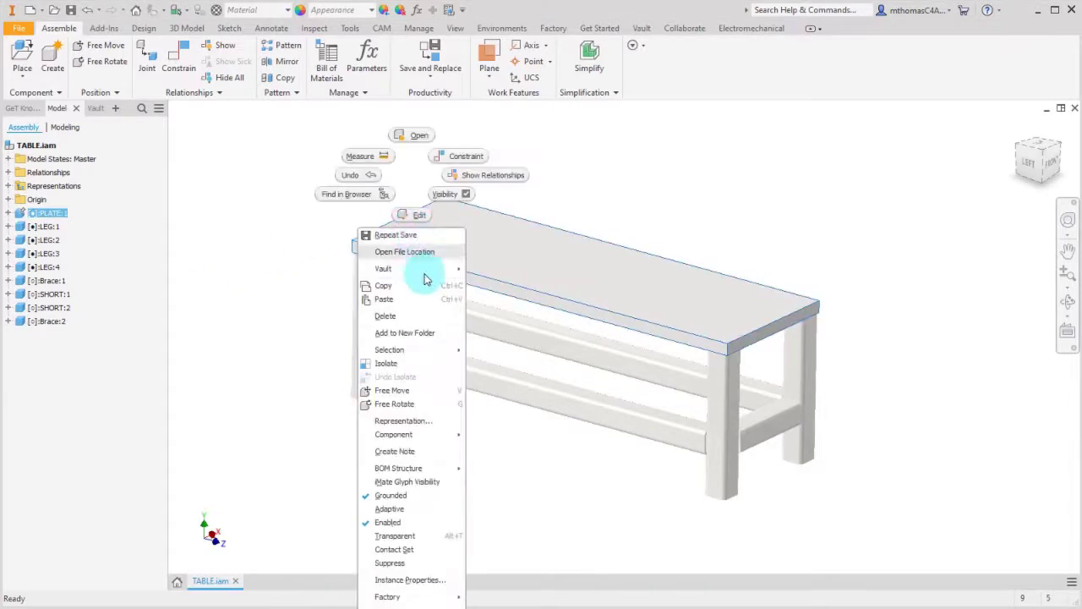
pyautogui.click(413, 604)
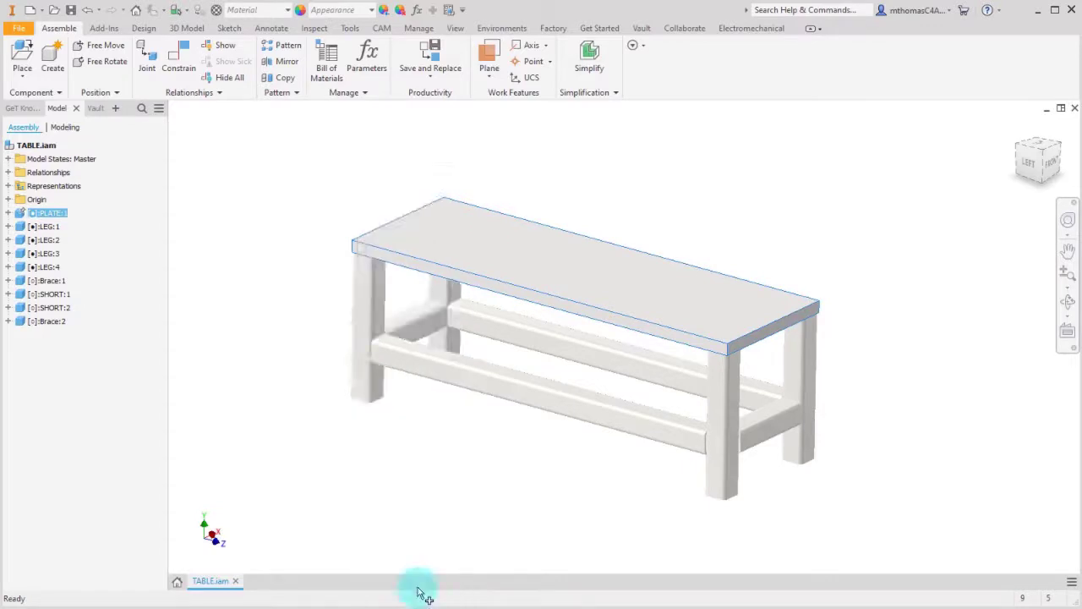
pyautogui.click(430, 153)
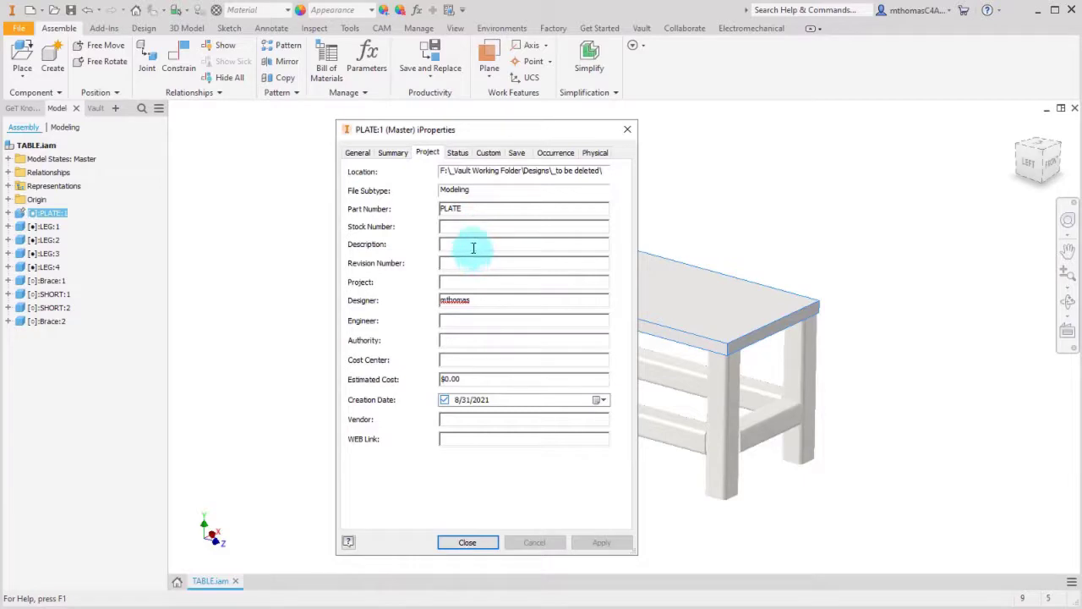
pyautogui.write('TABLE TOP PLATE')
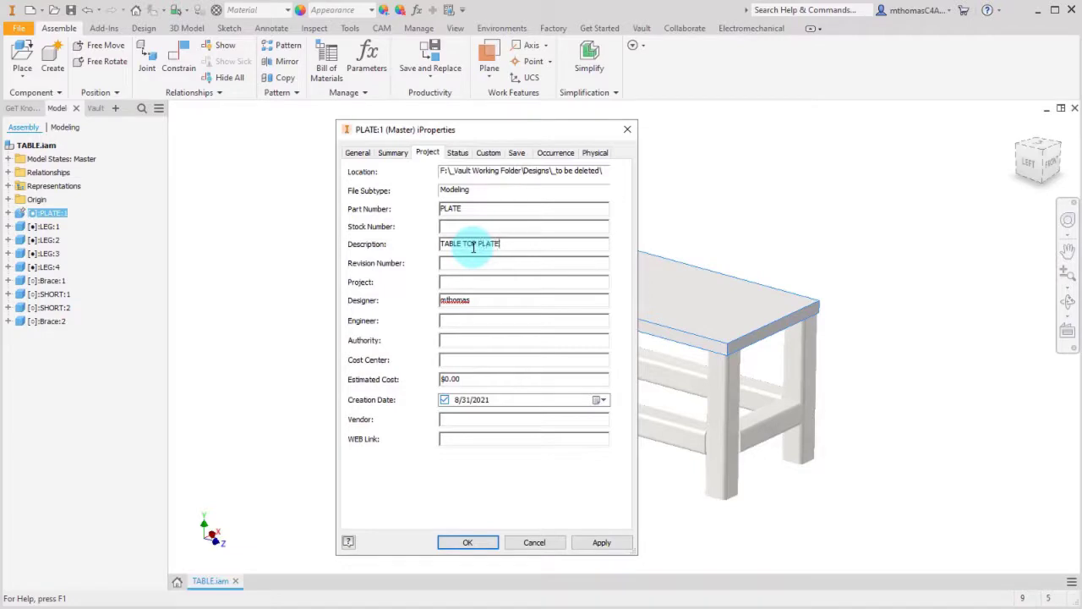
pyautogui.doubleClick(465, 208)
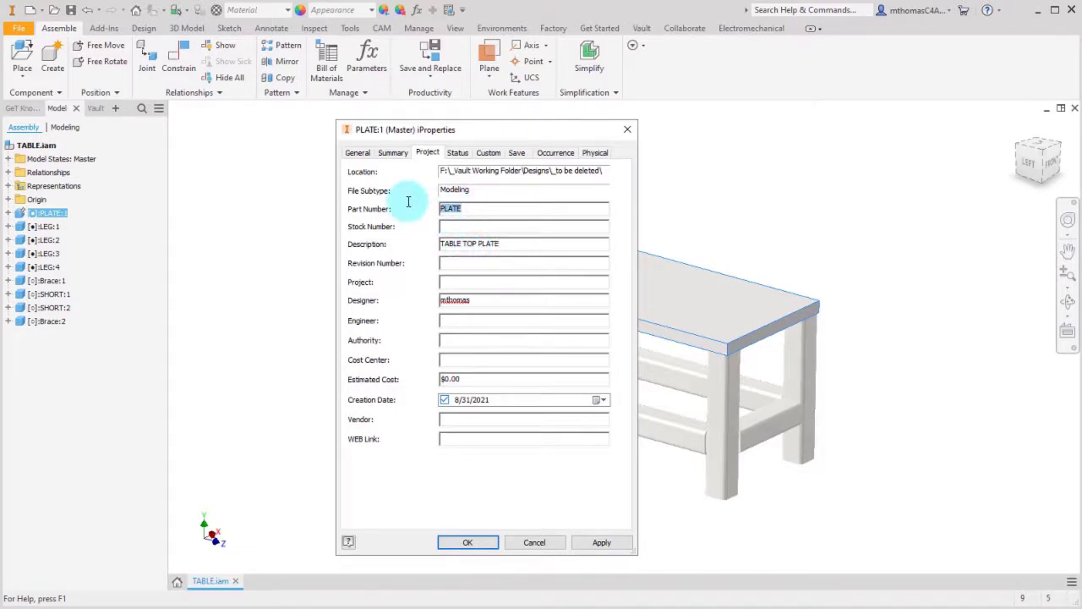
pyautogui.write('PL12346132')
pyautogui.click(470, 543)
# - Edit the table top plate in place, assign it the Stainless Steel material, and return to the assembly
pyautogui.doubleClick(394, 218)
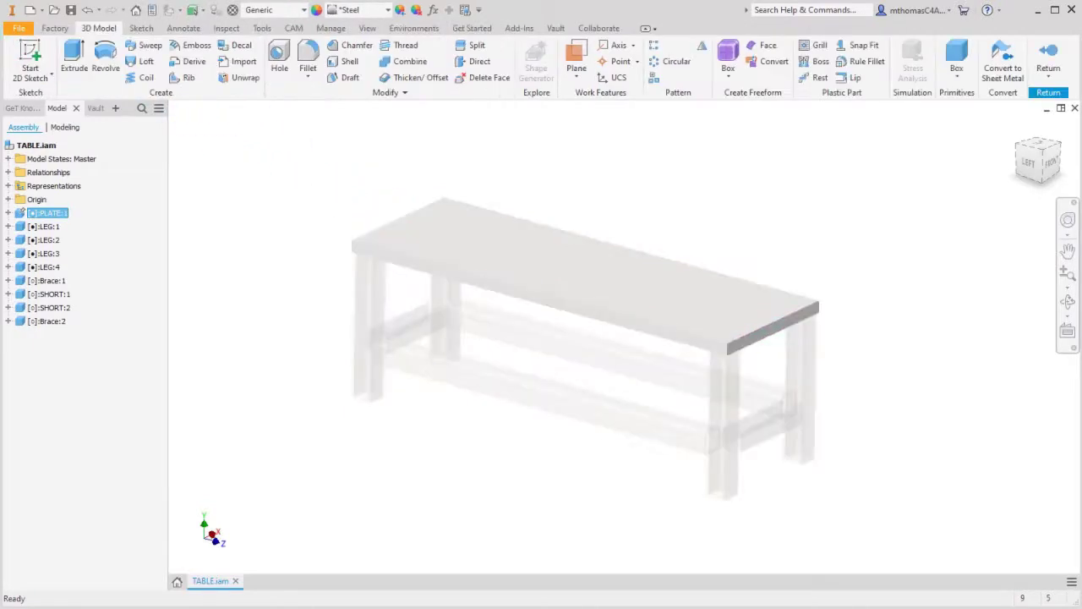
pyautogui.click(294, 13)
pyautogui.scroll(-5, 330, 276)
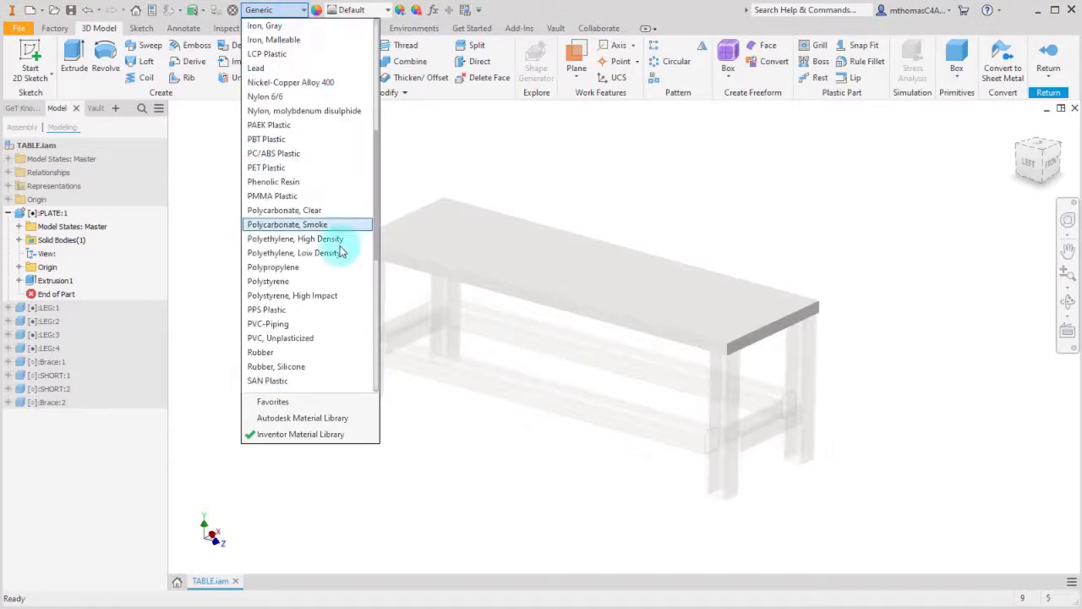
pyautogui.click(310, 294)
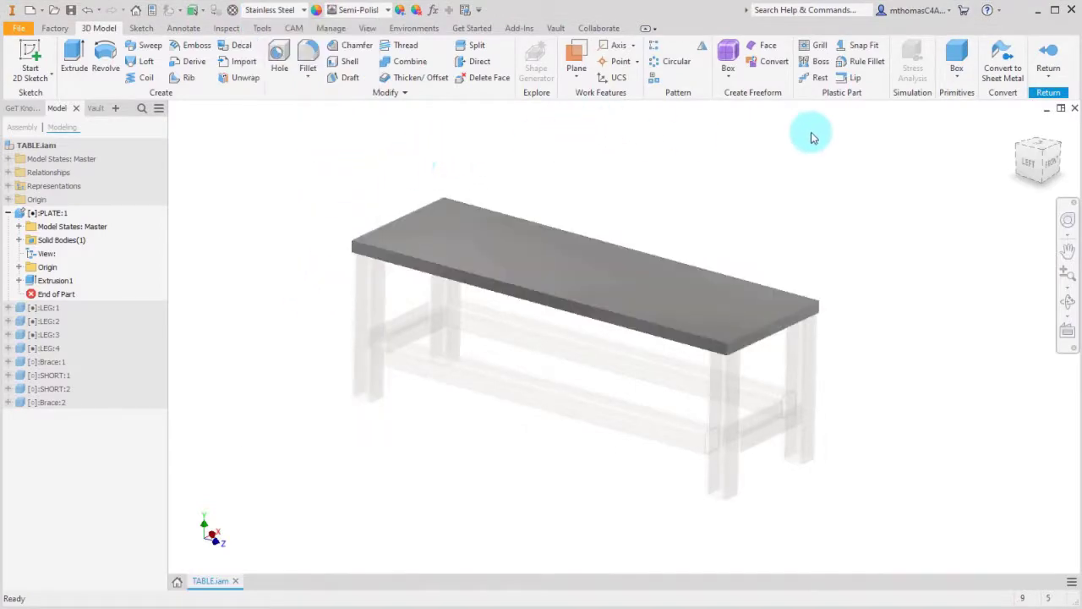
pyautogui.click(1046, 56)
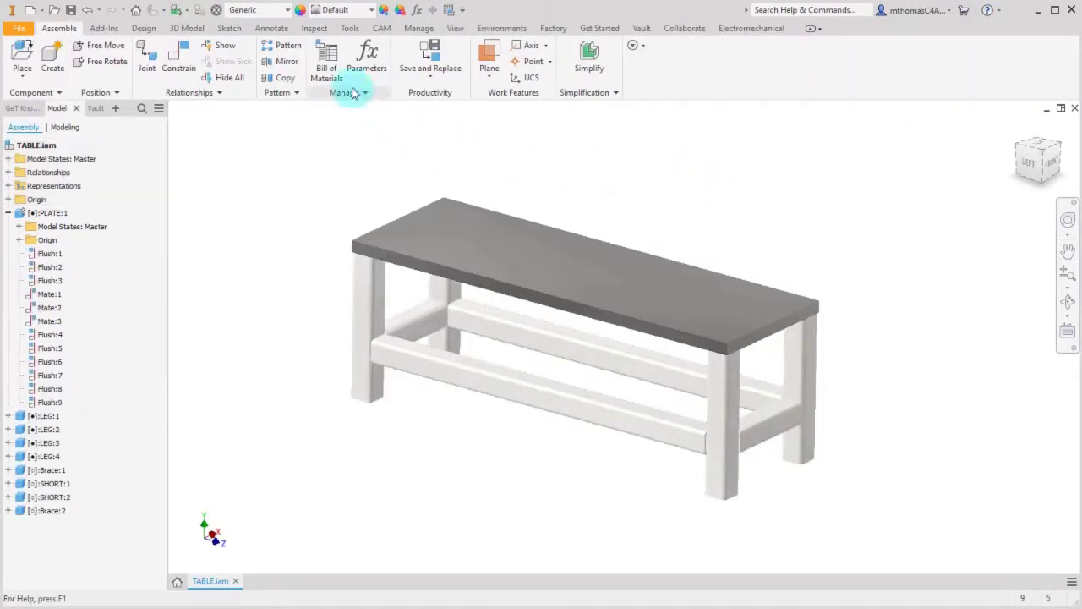
# - Open the assembly's bill of materials, widen its window, and remove the Thumbnail column from the model data
pyautogui.click(339, 56)
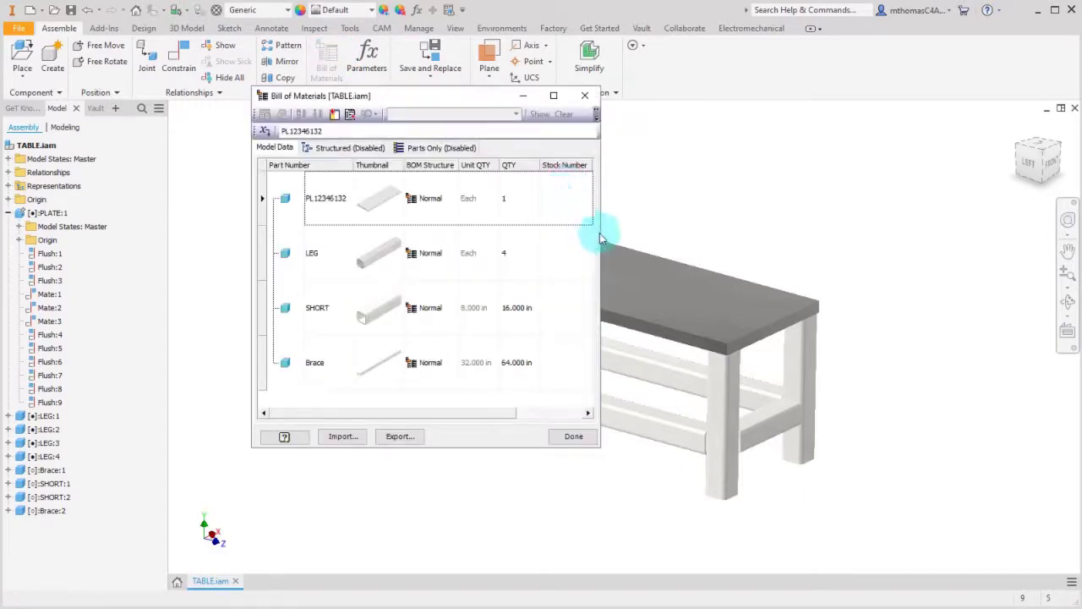
pyautogui.moveTo(600, 229); pyautogui.dragTo(863, 242)
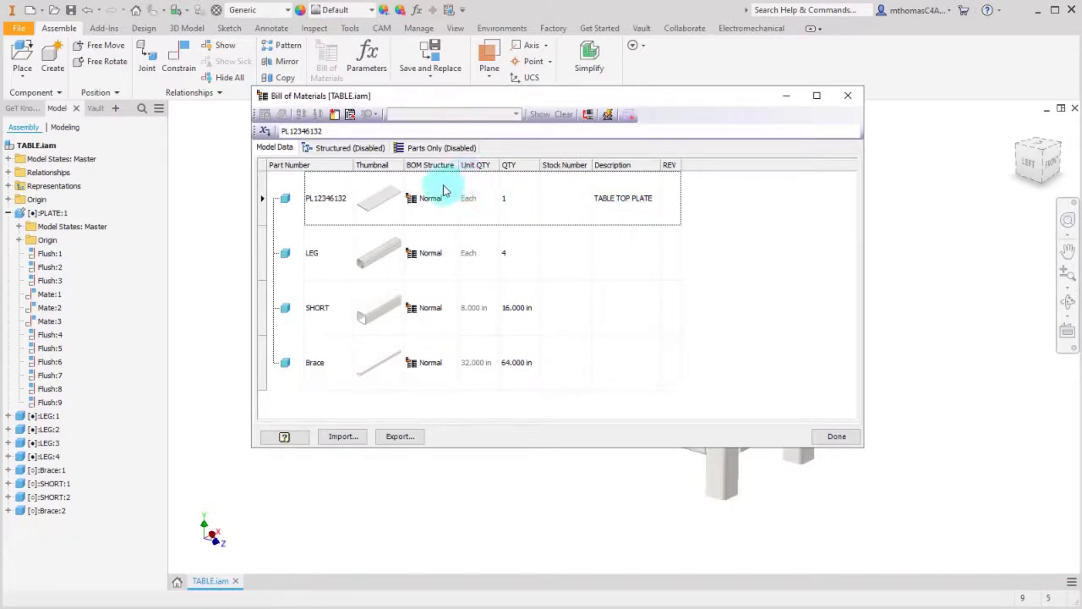
pyautogui.moveTo(384, 173); pyautogui.dragTo(385, 125)
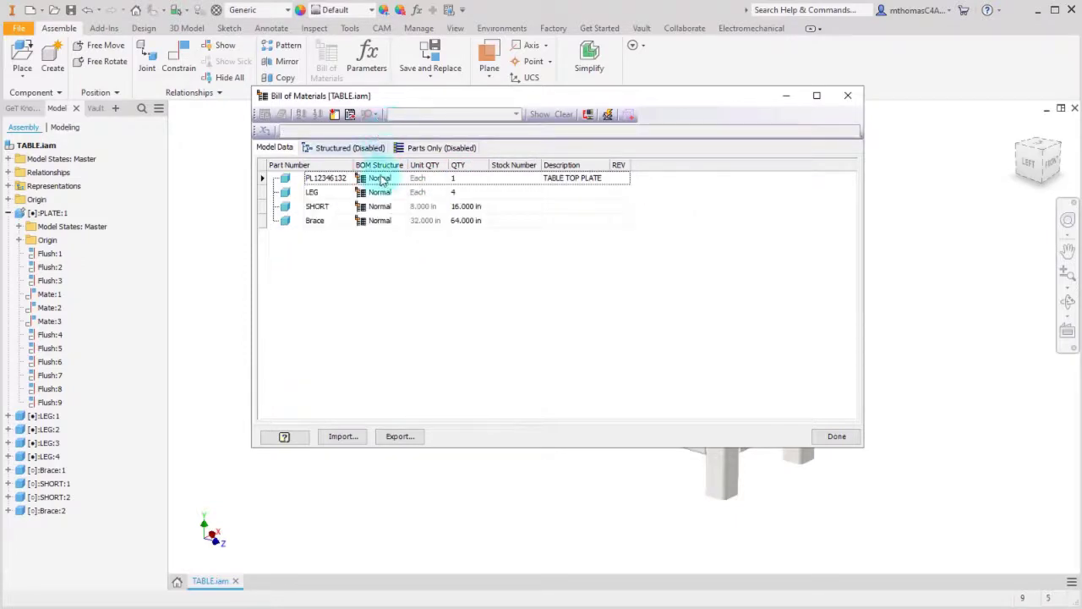
# - Add a Material column between Description and REV in the model data, and remove the Stock Number column
pyautogui.click(335, 114)
pyautogui.moveTo(626, 433); pyautogui.dragTo(706, 252)
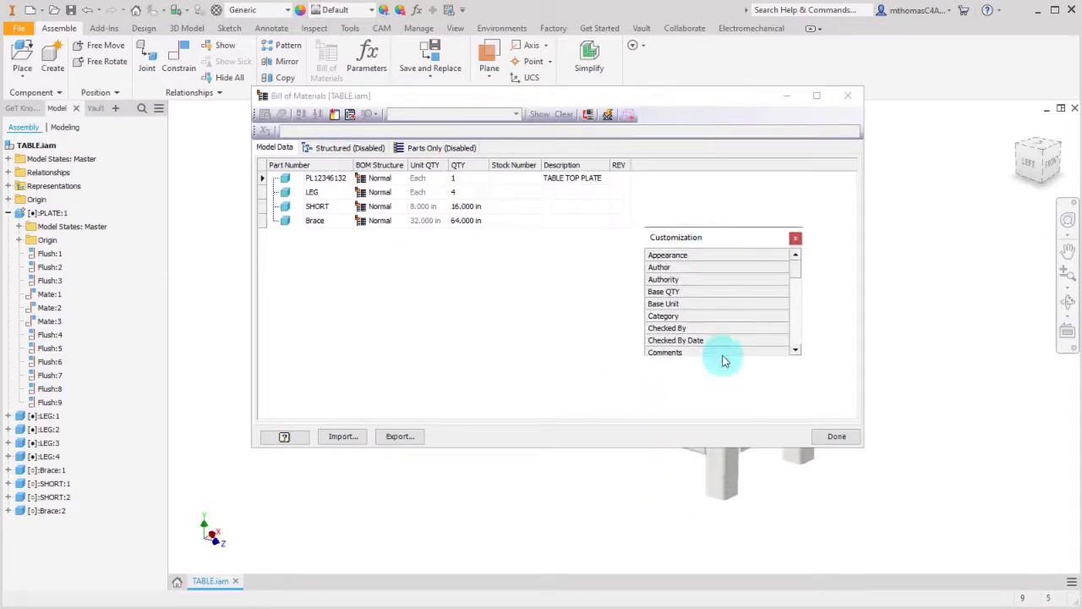
pyautogui.moveTo(723, 357); pyautogui.dragTo(721, 432)
pyautogui.scroll(-3, 720, 412)
pyautogui.scroll(-1, 720, 412)
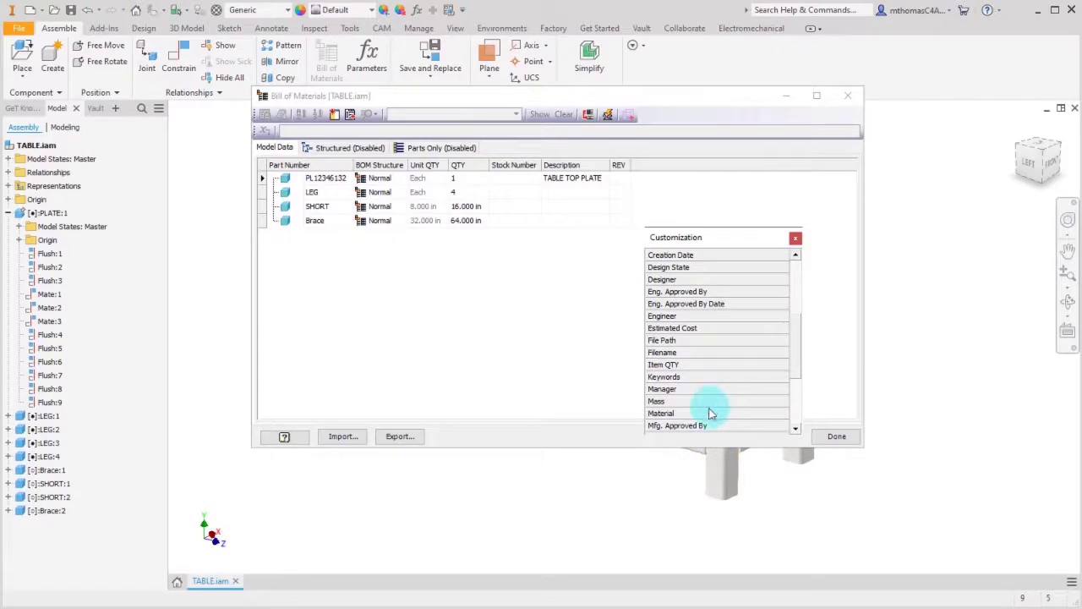
pyautogui.moveTo(698, 414); pyautogui.dragTo(624, 179)
pyautogui.moveTo(515, 164); pyautogui.dragTo(572, 139)
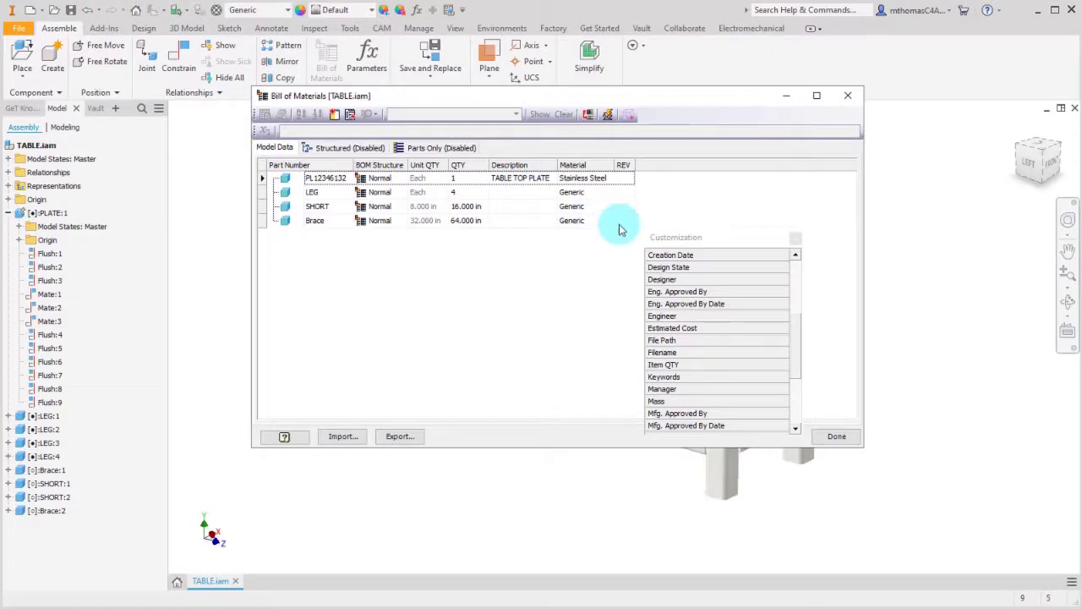
pyautogui.click(795, 238)
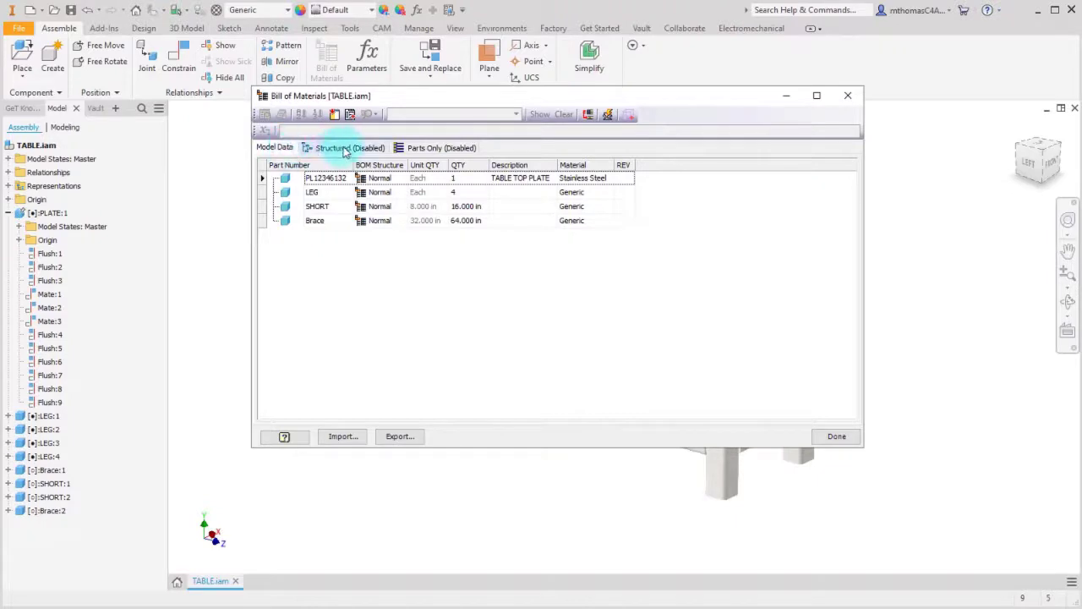
# - Enable the Parts Only view of the bill of materials
pyautogui.click(439, 150)
pyautogui.rightClick(440, 151)
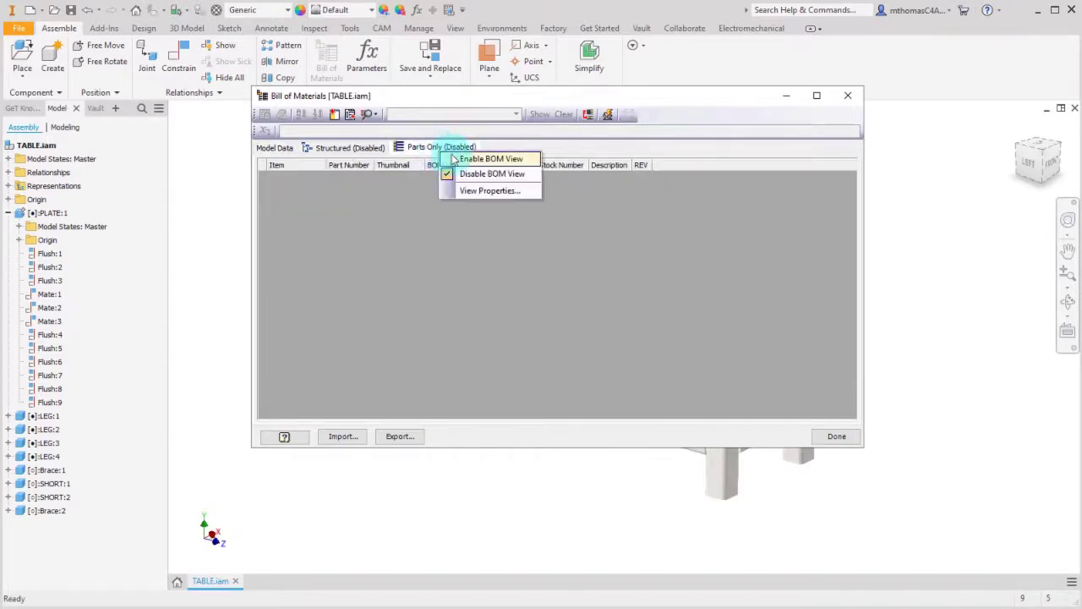
pyautogui.click(491, 159)
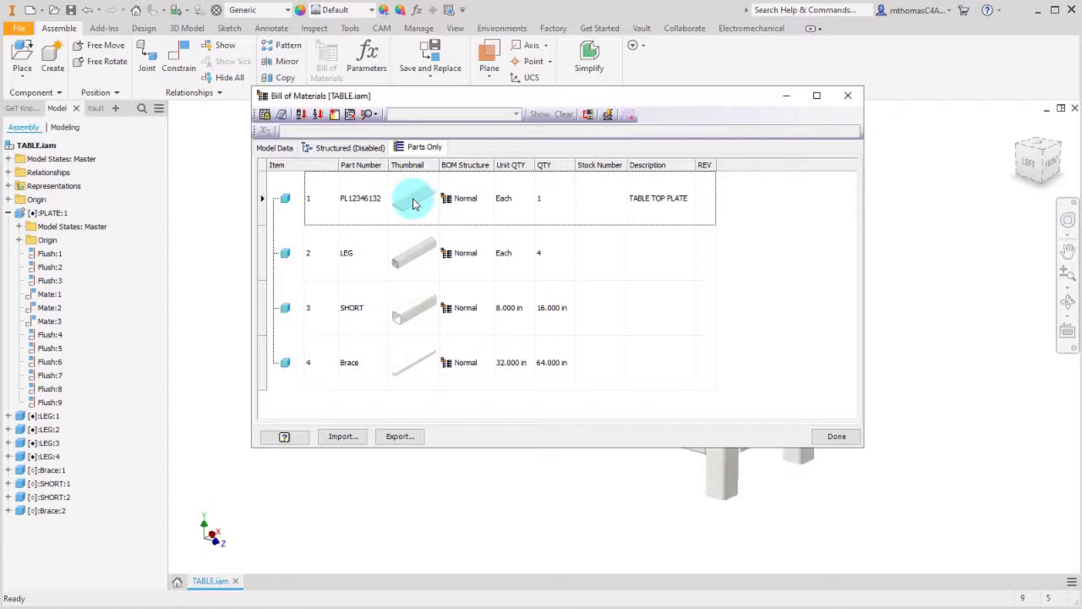
# - Remove the Thumbnail, BOM Structure, Stock Number and REV columns from the Parts Only view, and move Description beside Part Number
pyautogui.moveTo(415, 203); pyautogui.dragTo(425, 223)
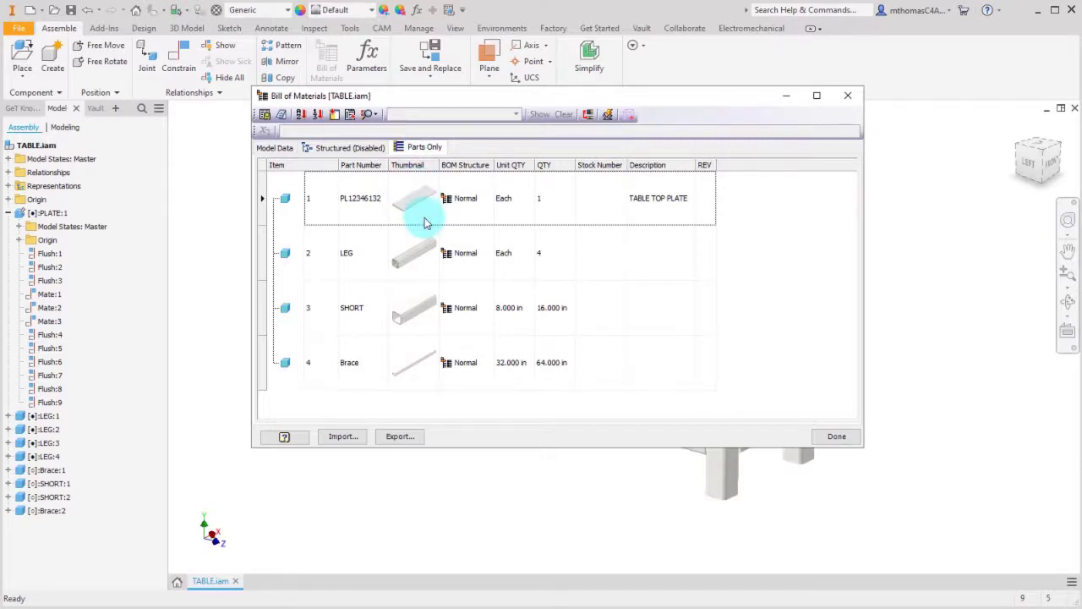
pyautogui.moveTo(426, 222)
pyautogui.mouseDown()
pyautogui.moveTo(405, 161)
pyautogui.moveTo(512, 129)
pyautogui.mouseUp()
pyautogui.moveTo(597, 166); pyautogui.dragTo(406, 149)
pyautogui.moveTo(475, 166); pyautogui.dragTo(479, 144)
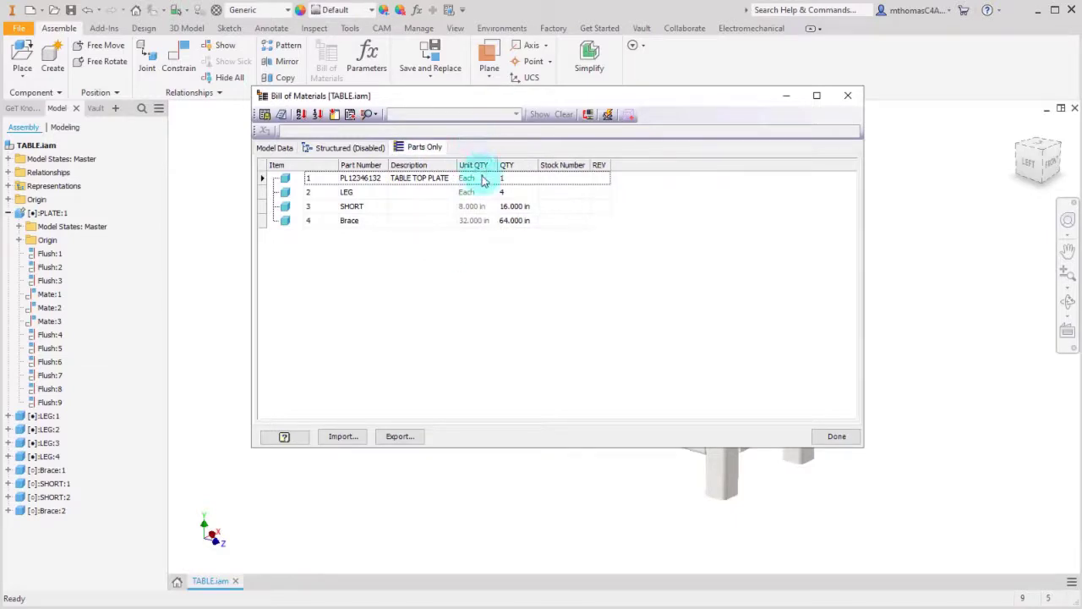
pyautogui.moveTo(561, 167); pyautogui.dragTo(553, 146)
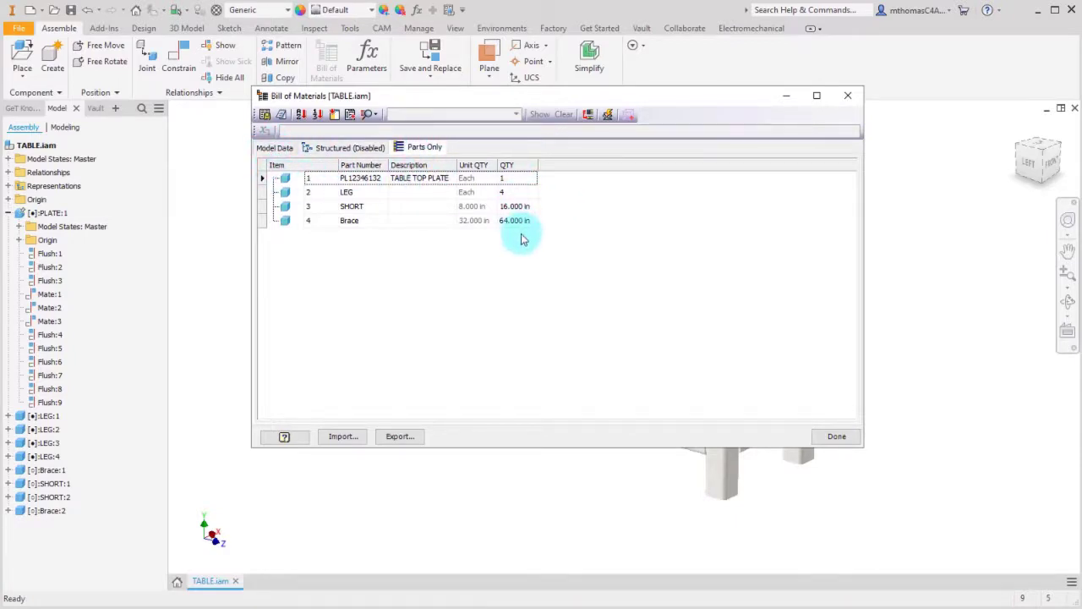
# - Enter the description HSS 2" x 2" for the LEG part and copy it to the SHORT and Brace parts
pyautogui.click(409, 196)
pyautogui.click(407, 194)
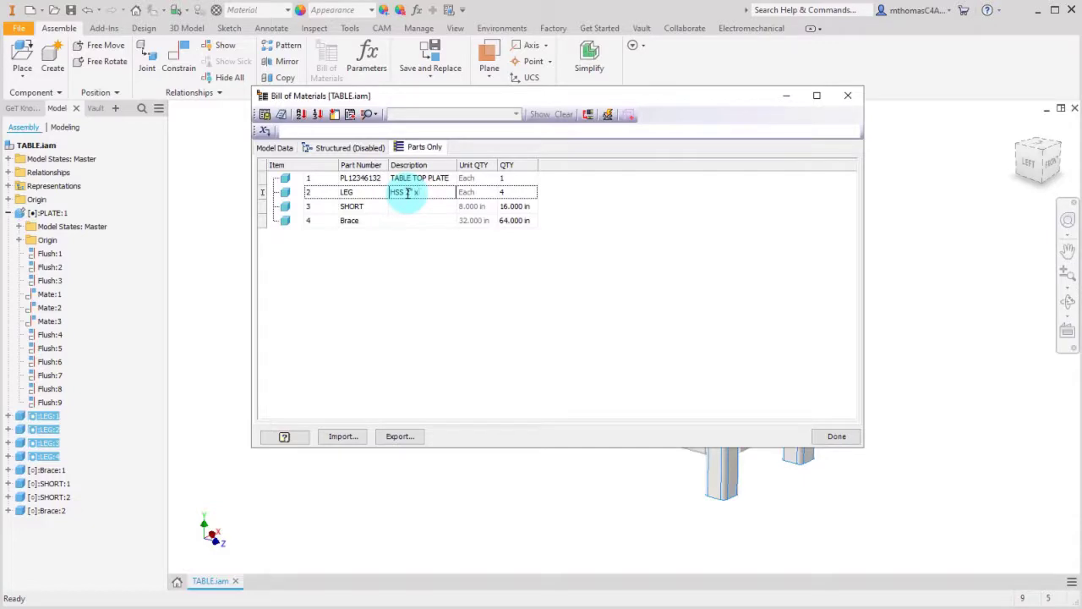
pyautogui.moveTo(430, 191); pyautogui.dragTo(370, 187)
pyautogui.hotkey('ctrl', 'c')
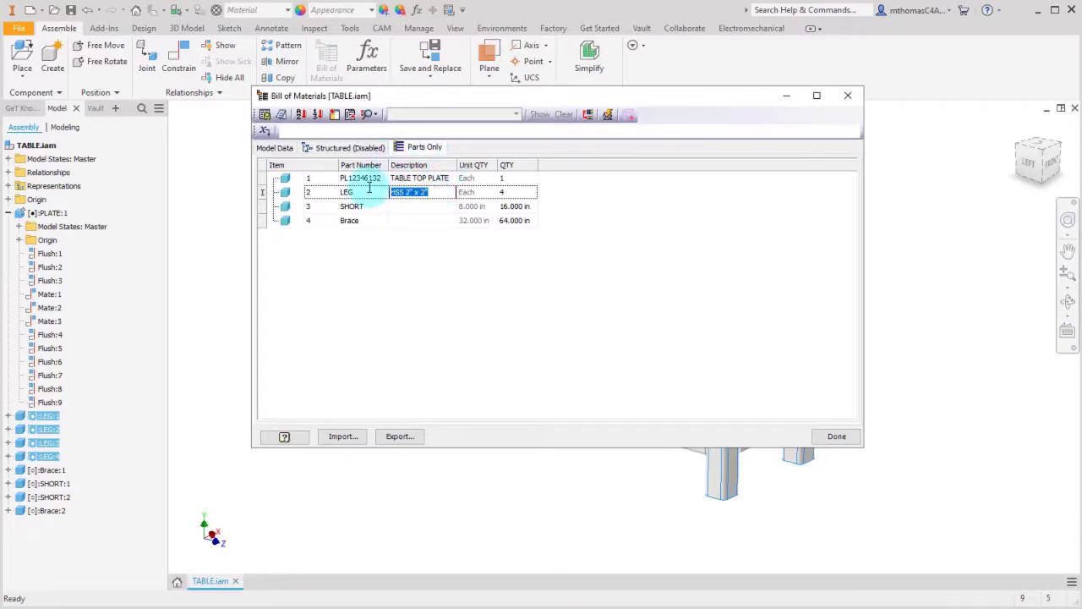
pyautogui.click(416, 207)
pyautogui.hotkey('ctrl', 'v')
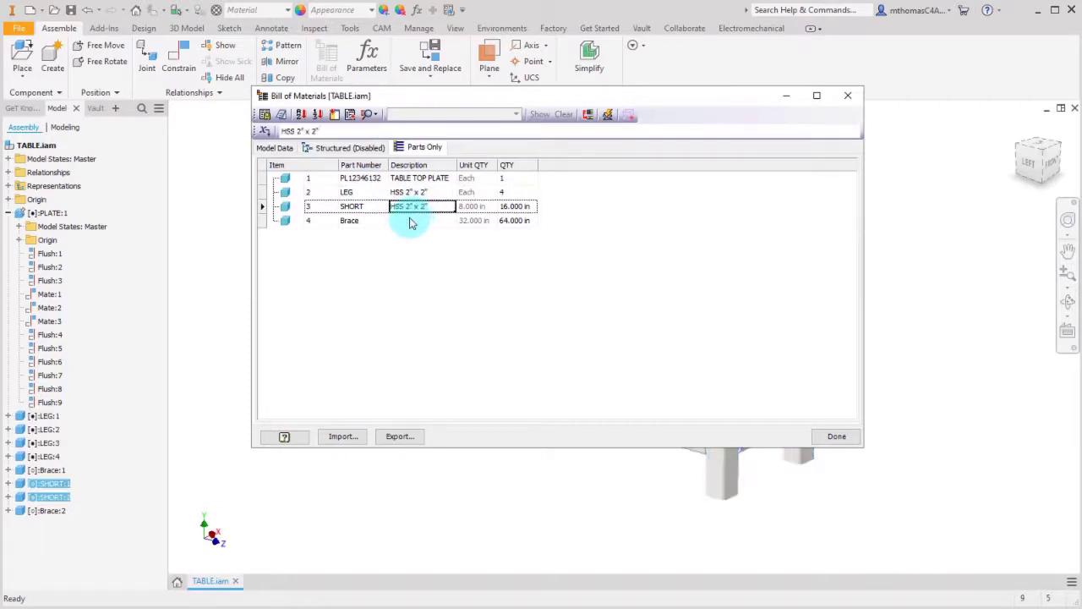
pyautogui.click(416, 221)
pyautogui.hotkey('ctrl', 'v')
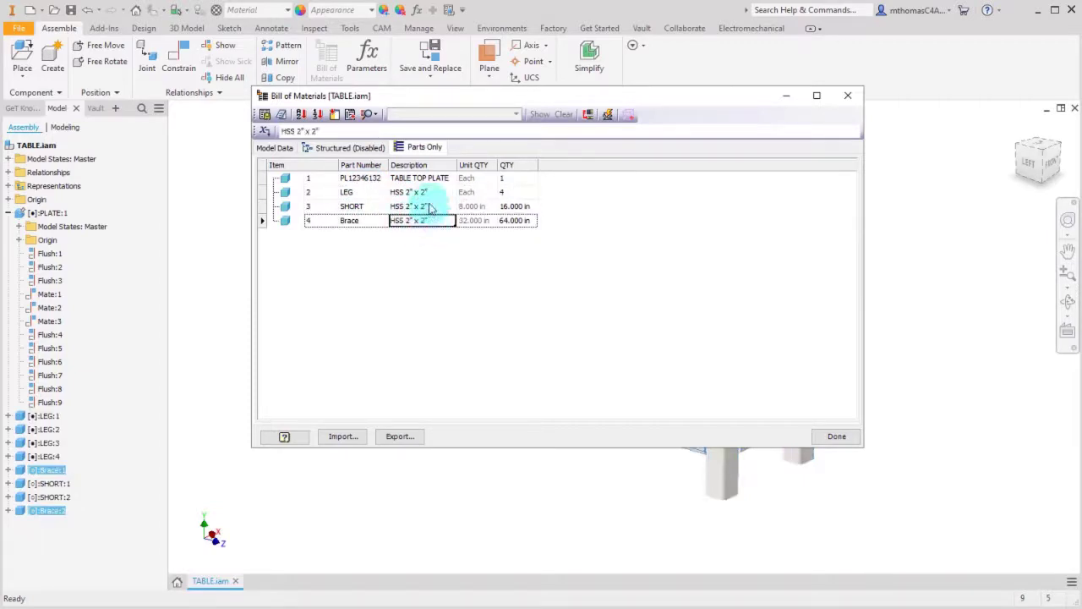
# - Look at the cell actions available for the LEG description and close the bill of materials
pyautogui.click(430, 208)
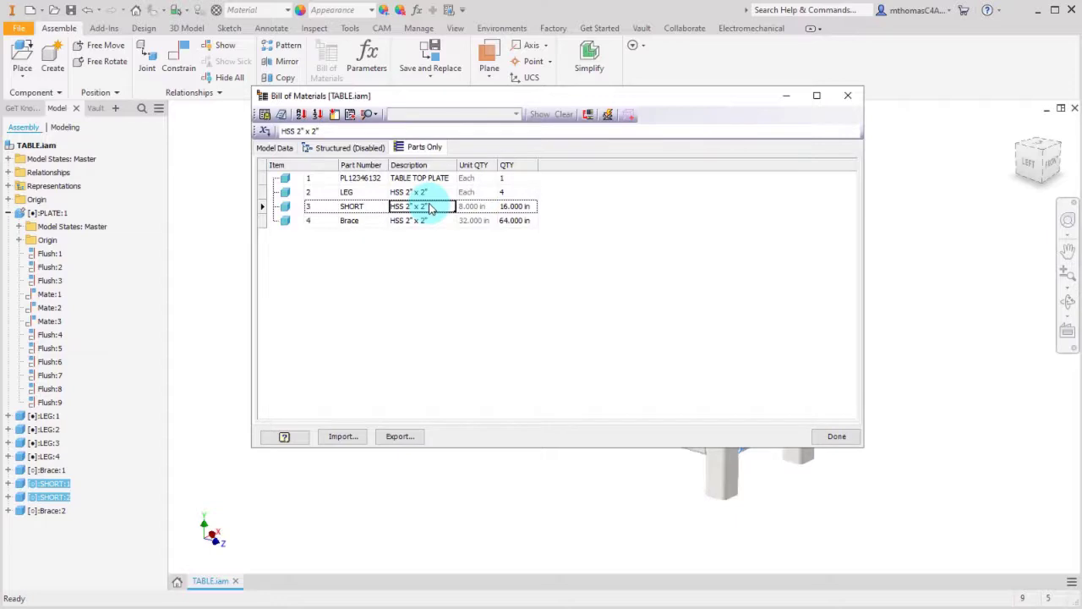
pyautogui.rightClick(440, 195)
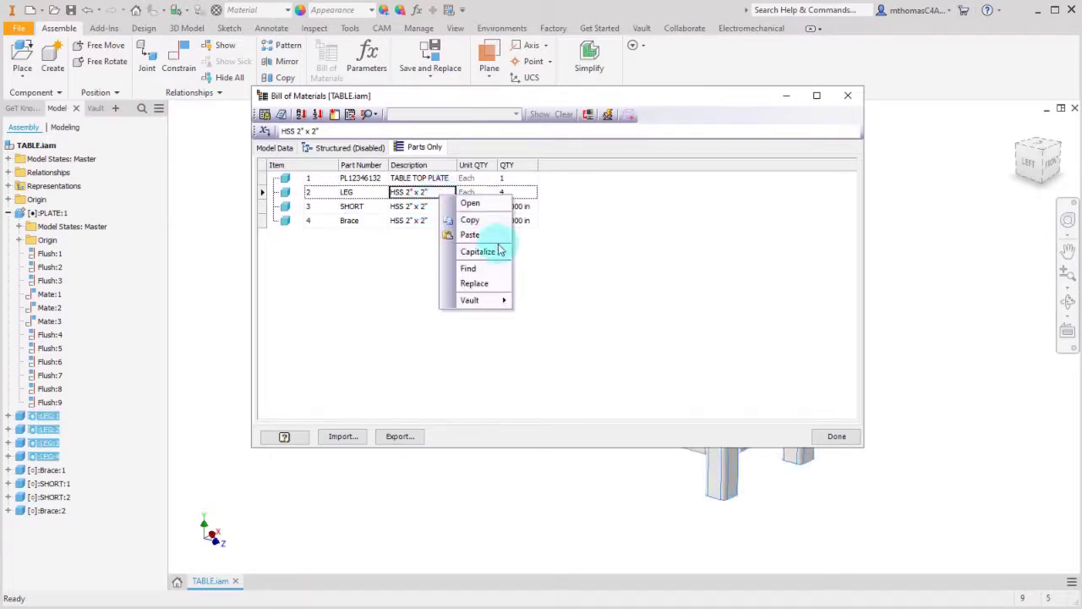
pyautogui.click(378, 283)
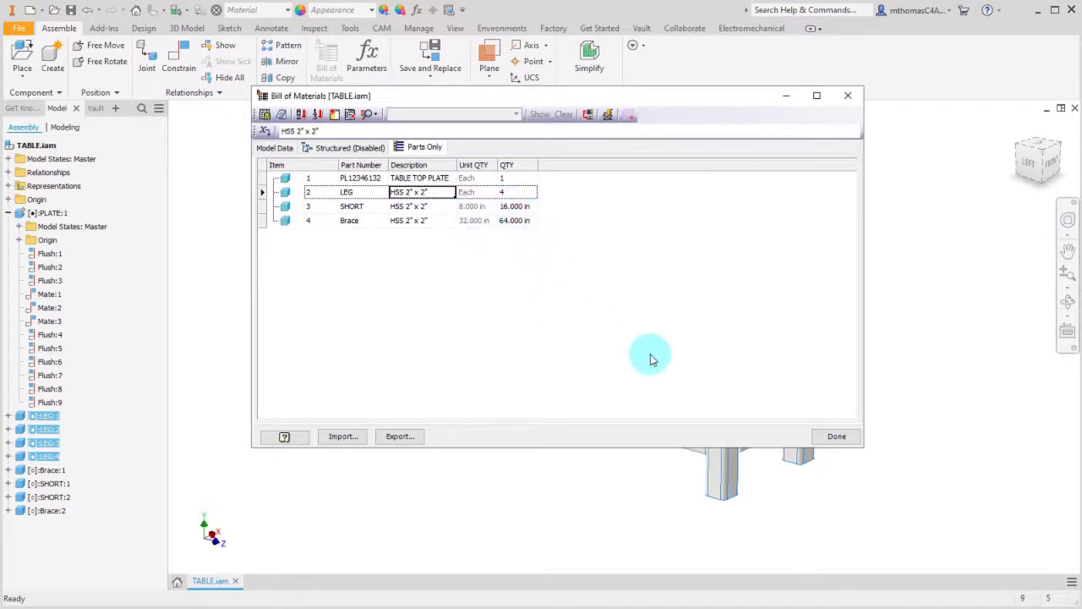
pyautogui.click(835, 437)
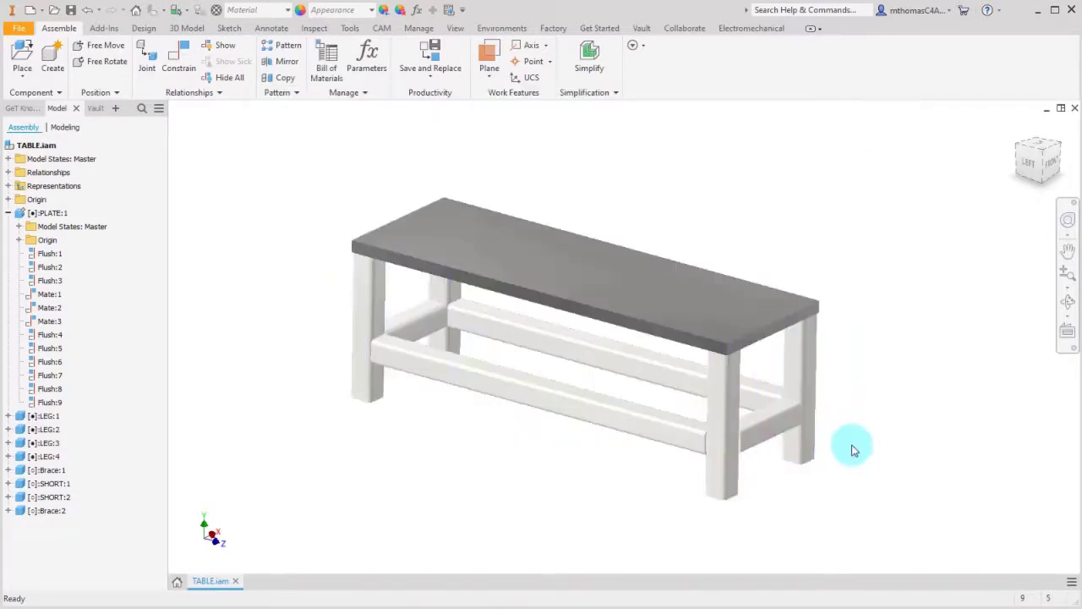
# - Edit the front leg's extrusion in place, naming its distance parameter LENGTH and setting it to 14 in
pyautogui.doubleClick(721, 407)
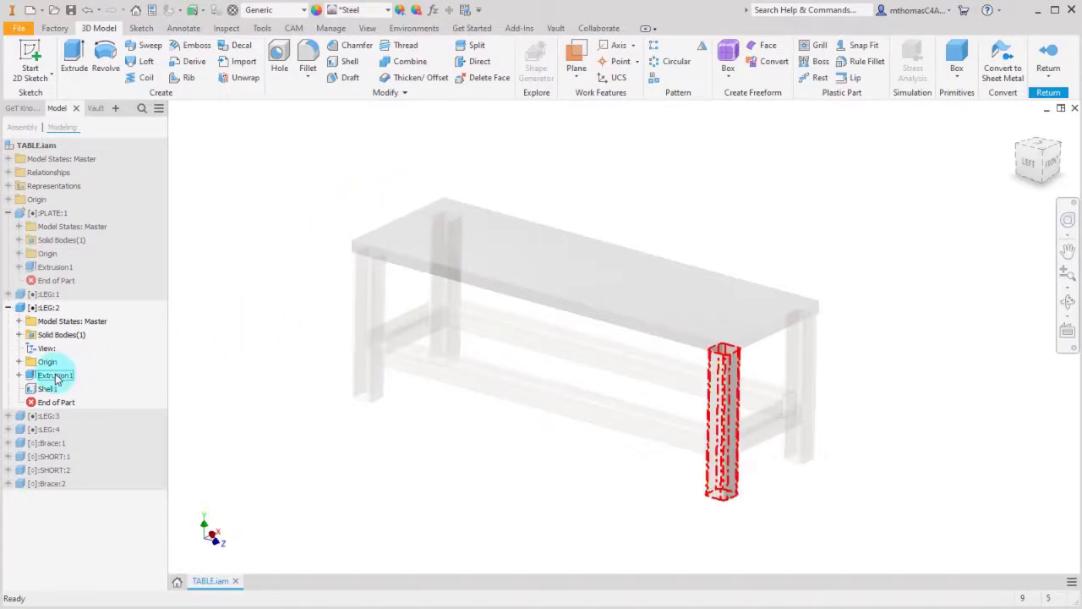
pyautogui.doubleClick(55, 378)
pyautogui.doubleClick(417, 267)
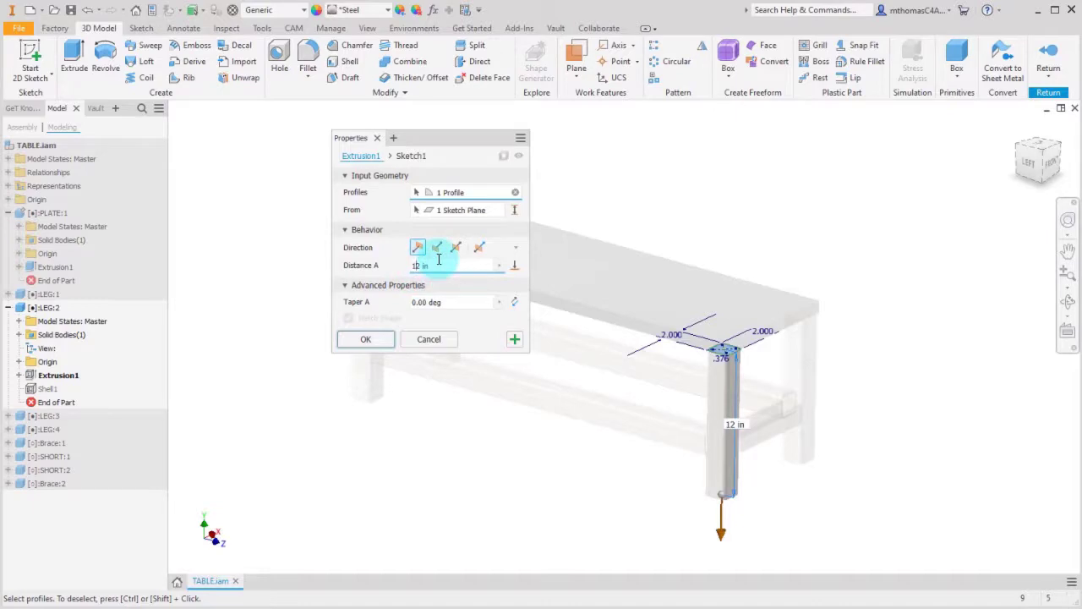
pyautogui.write('LENGTH=')
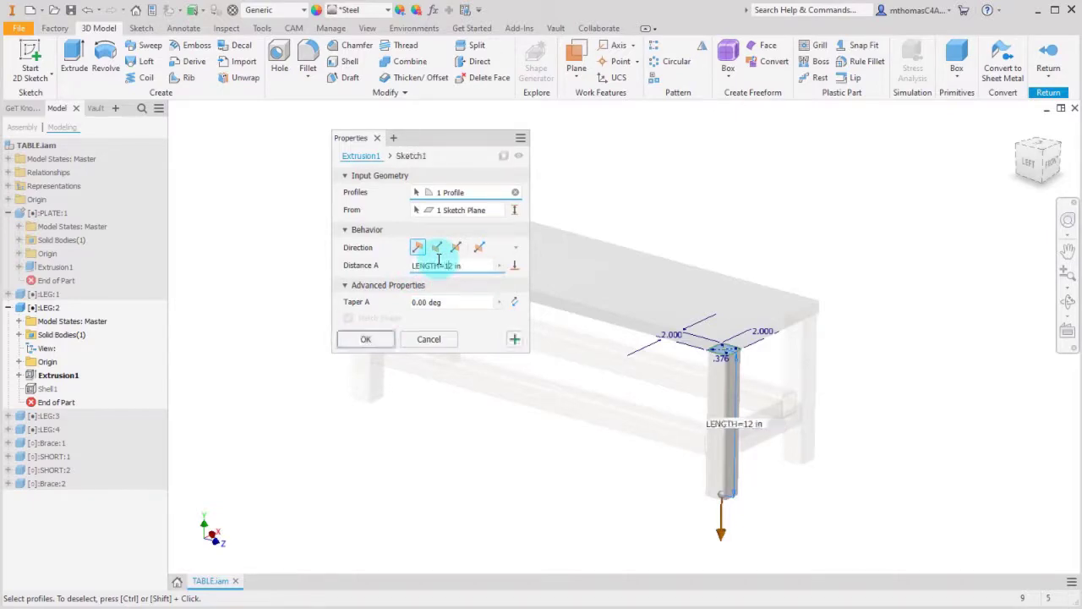
pyautogui.press('BackSpace')
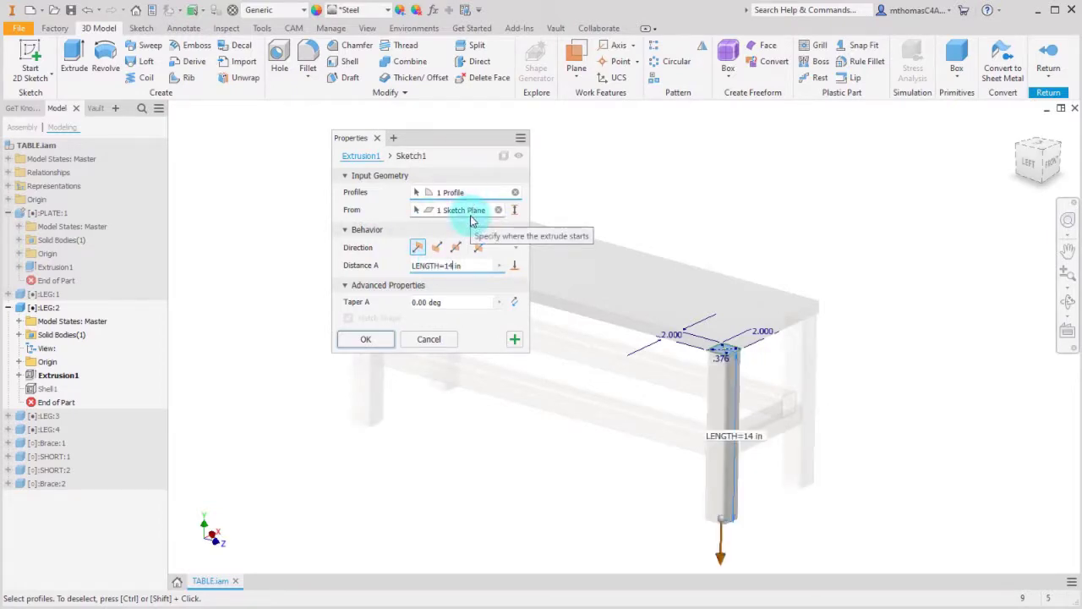
pyautogui.click(380, 342)
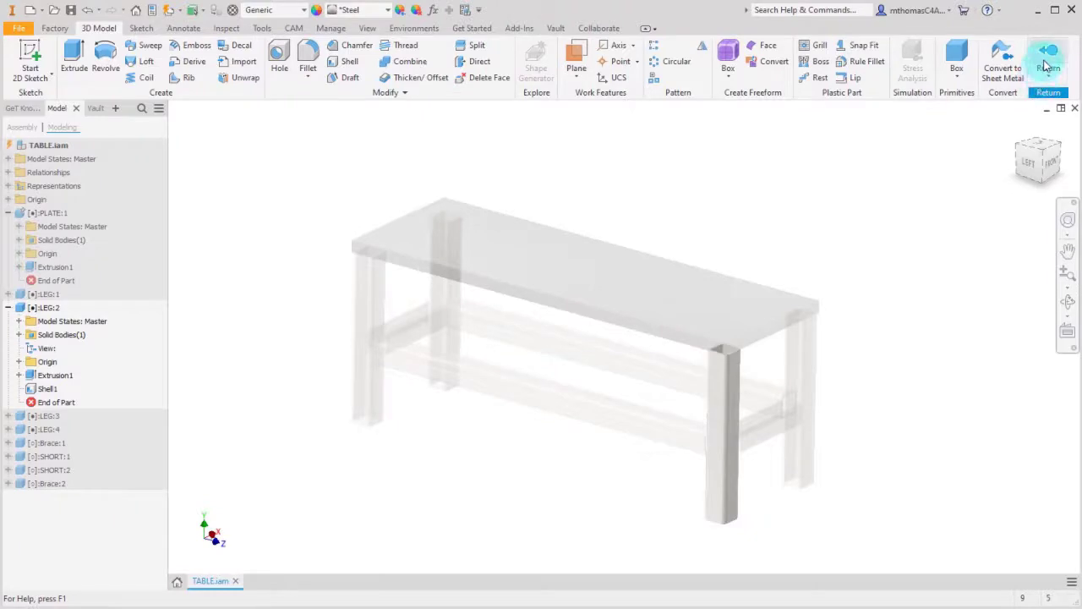
# - Set the LEG part's bill of materials base quantity to the LENGTH parameter in its document settings
pyautogui.click(262, 28)
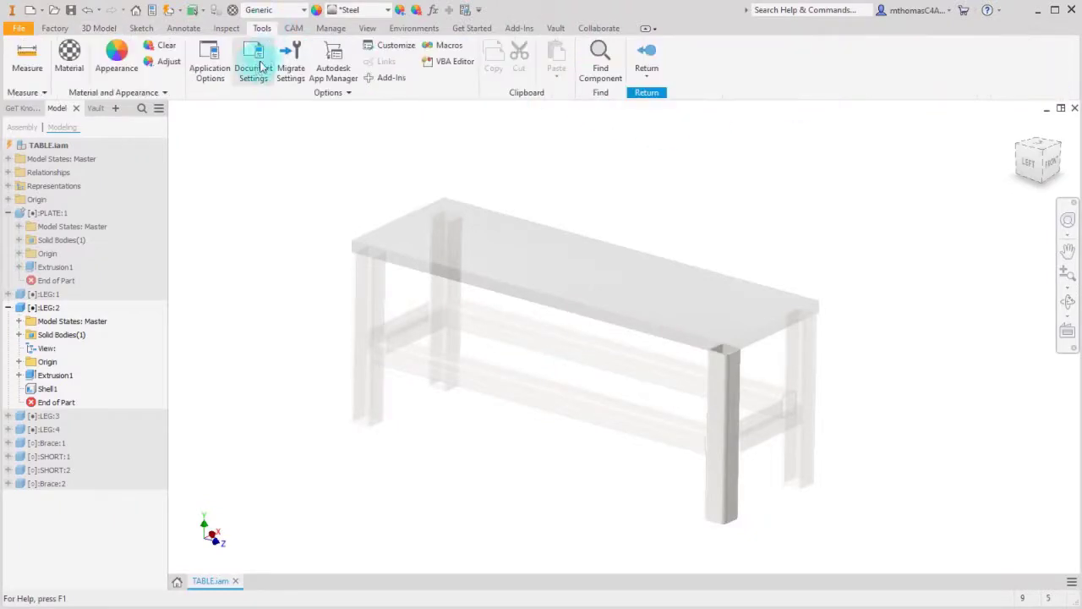
pyautogui.click(256, 70)
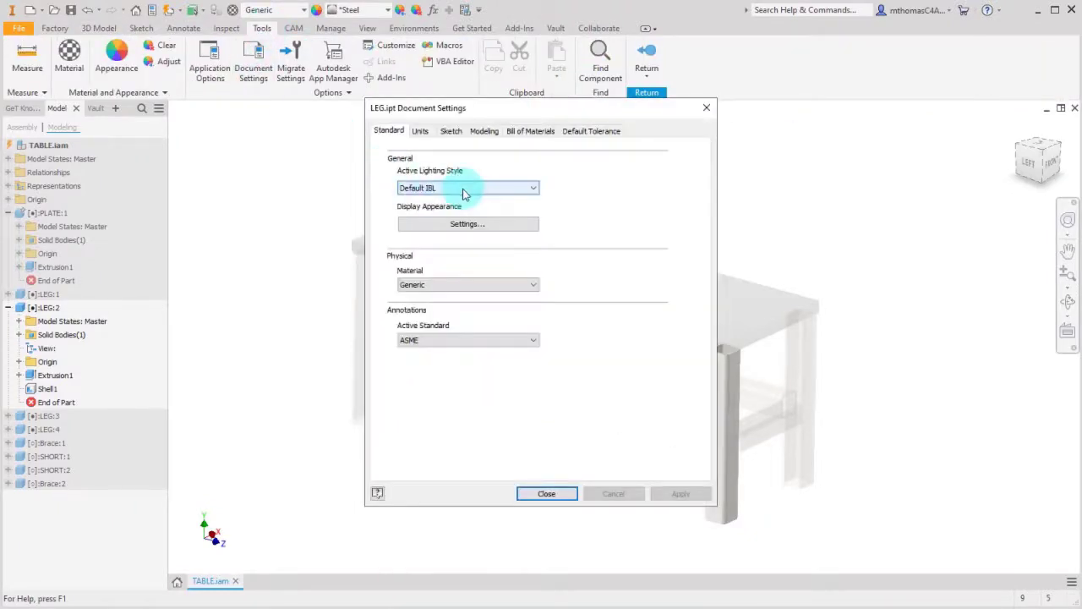
pyautogui.click(531, 134)
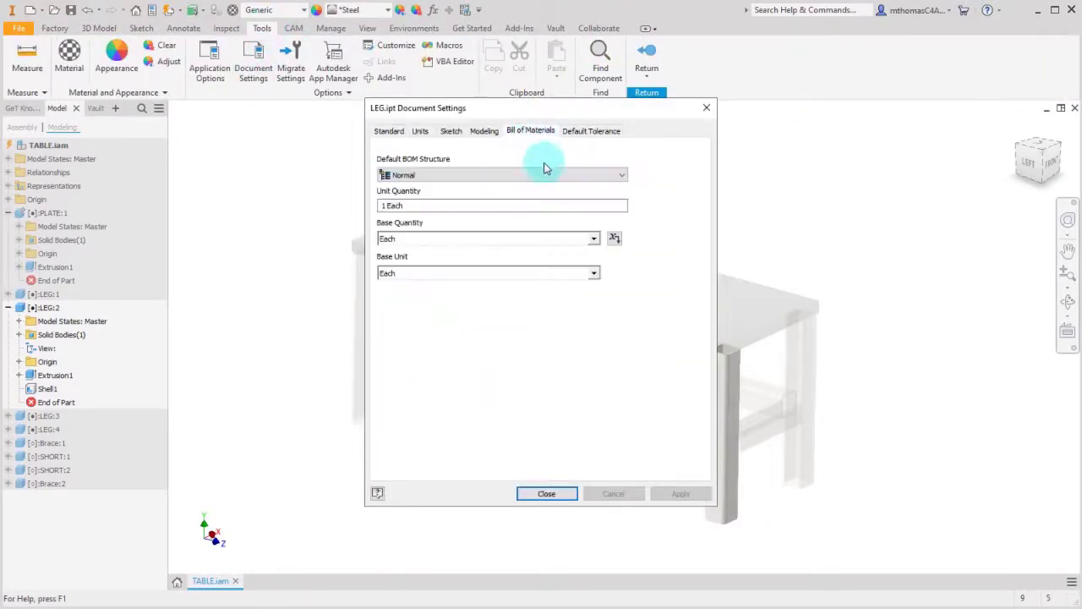
pyautogui.click(595, 240)
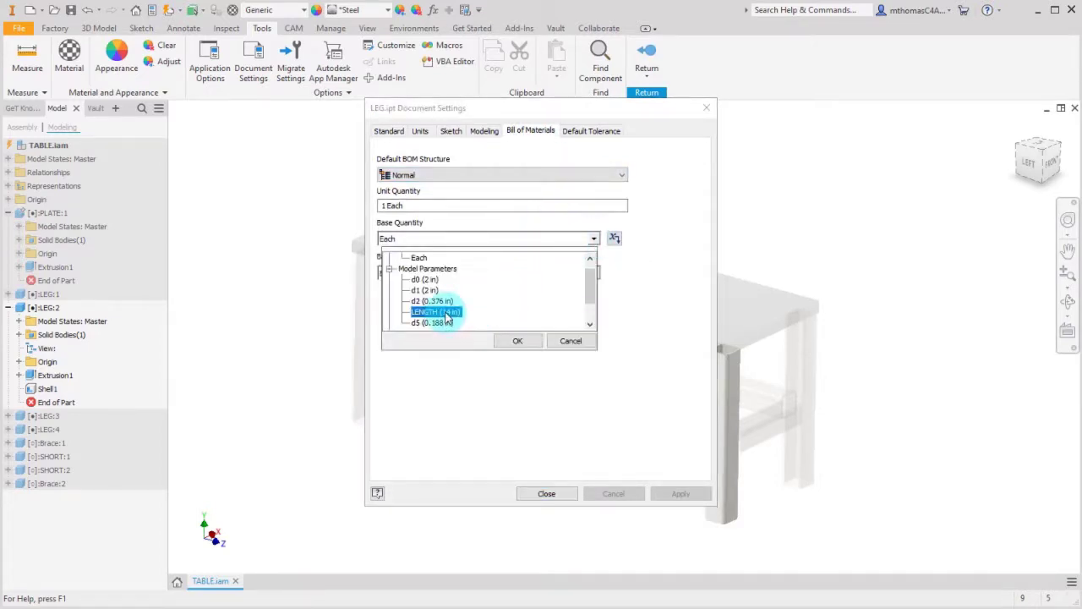
pyautogui.click(516, 339)
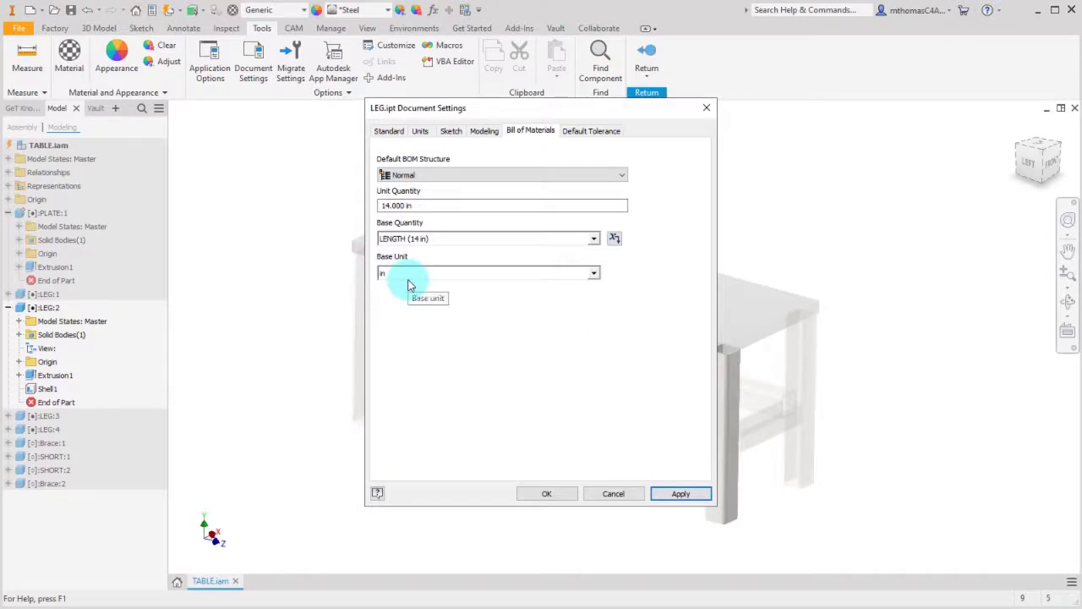
pyautogui.click(546, 493)
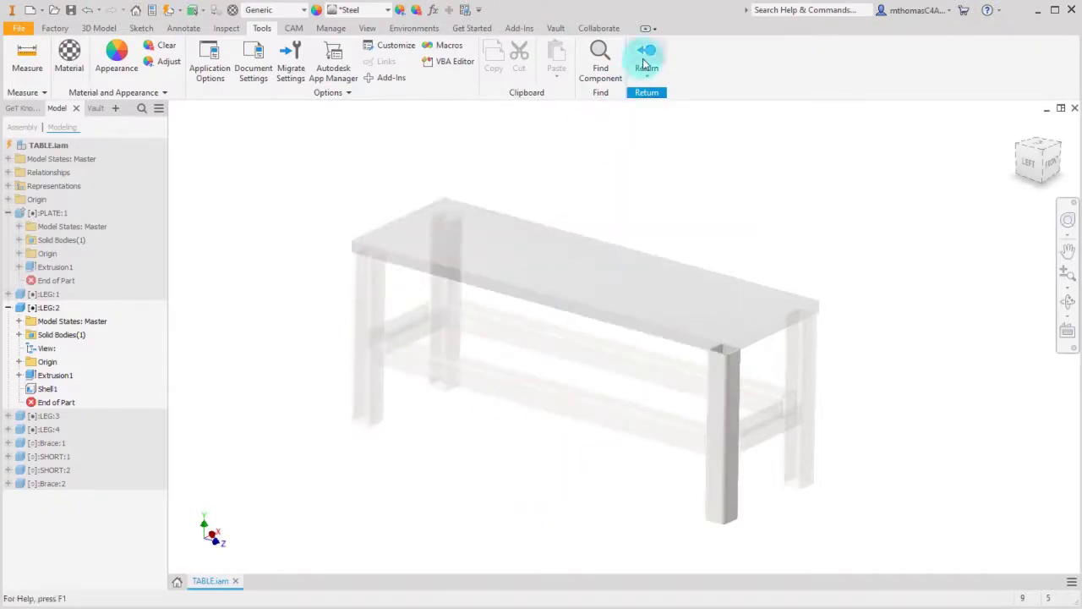
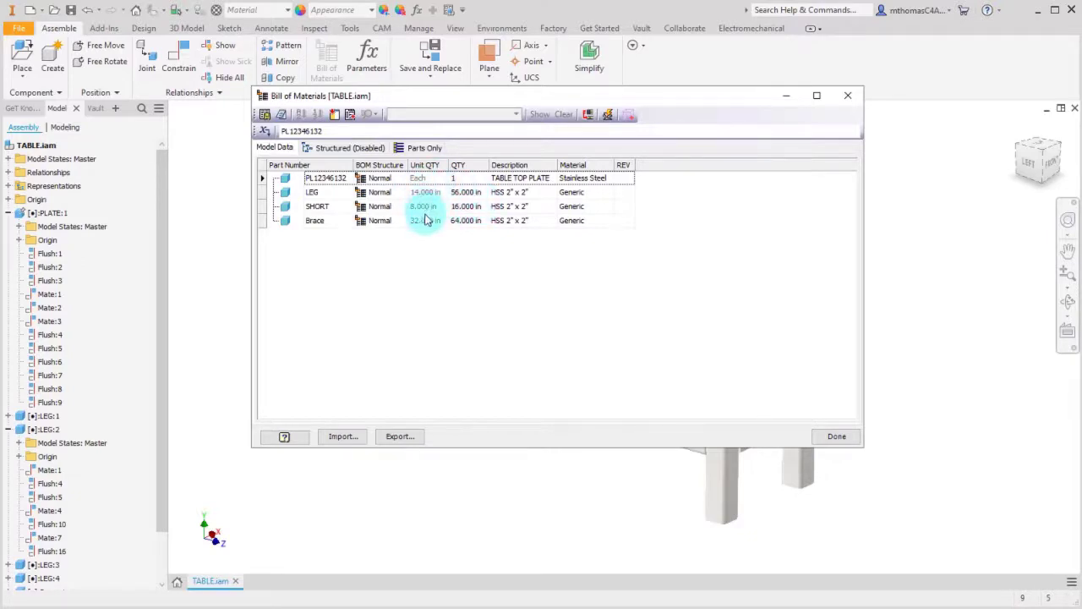
# - Add the Item QTY column before Unit QTY in the Parts Only view and review the HSS members' quantities
pyautogui.click(423, 148)
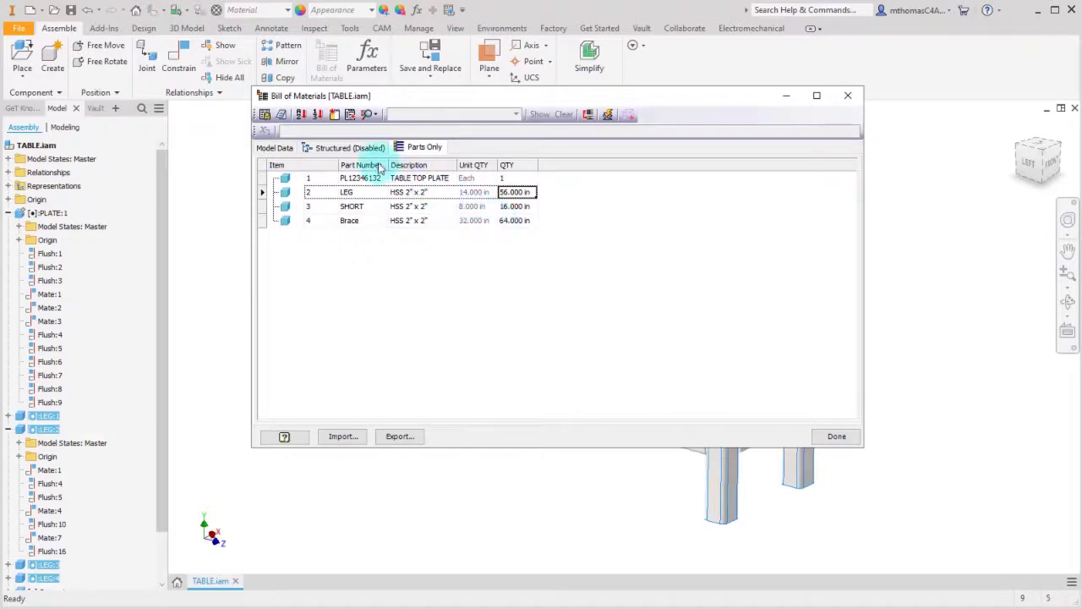
pyautogui.click(334, 113)
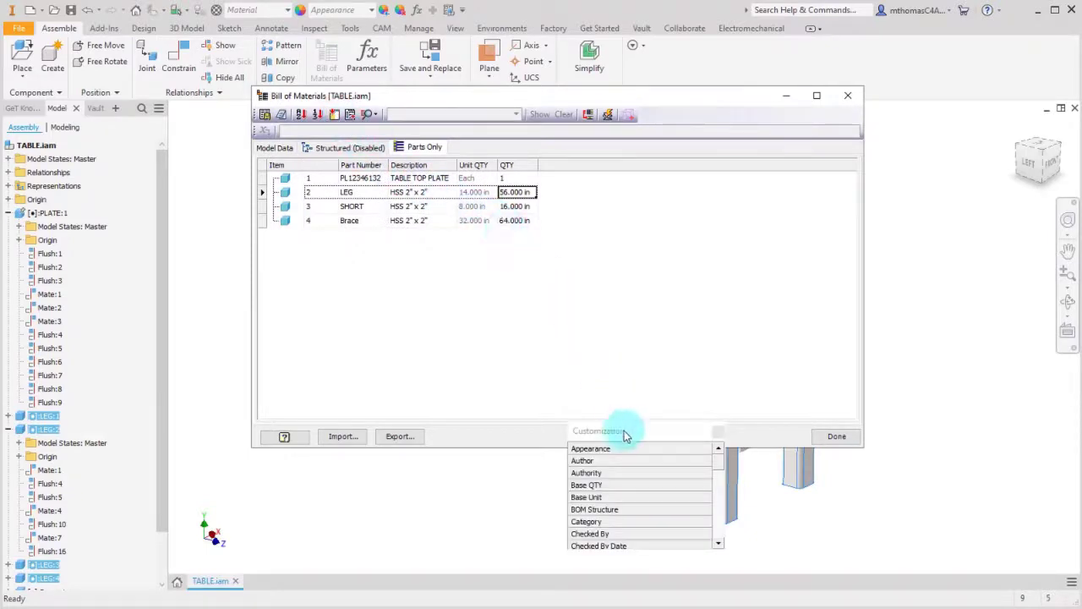
pyautogui.scroll(-5, 616, 483)
pyautogui.moveTo(590, 502); pyautogui.dragTo(459, 171)
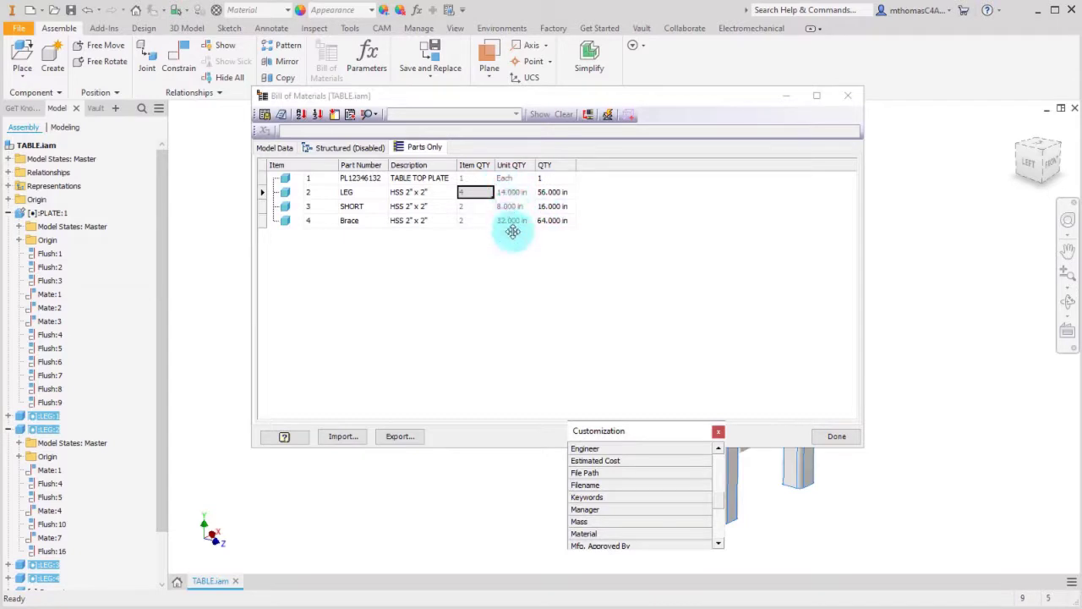
pyautogui.click(460, 195)
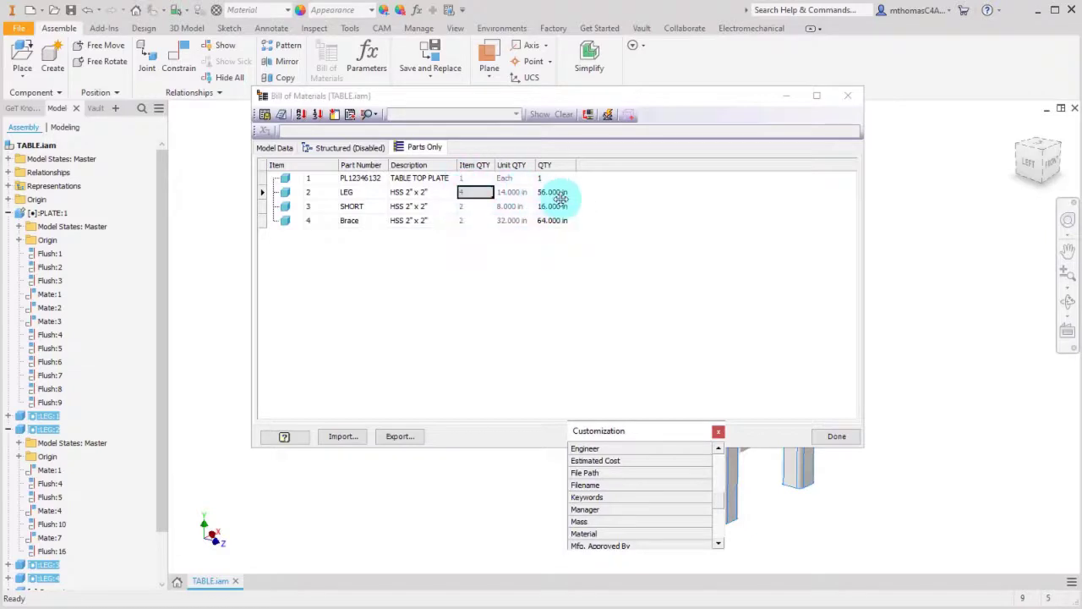
pyautogui.click(464, 208)
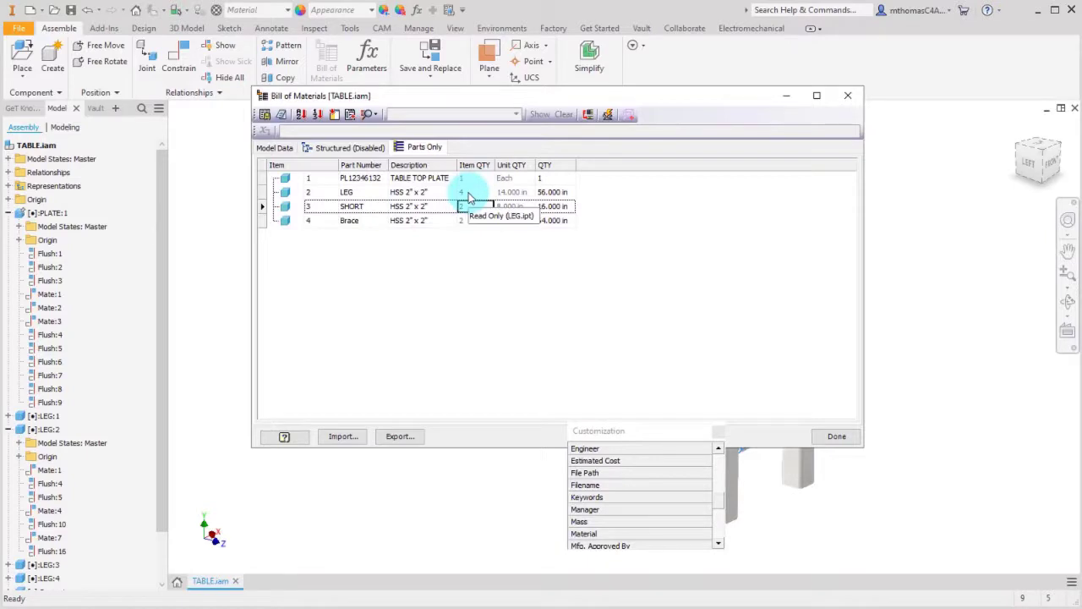
pyautogui.click(512, 192)
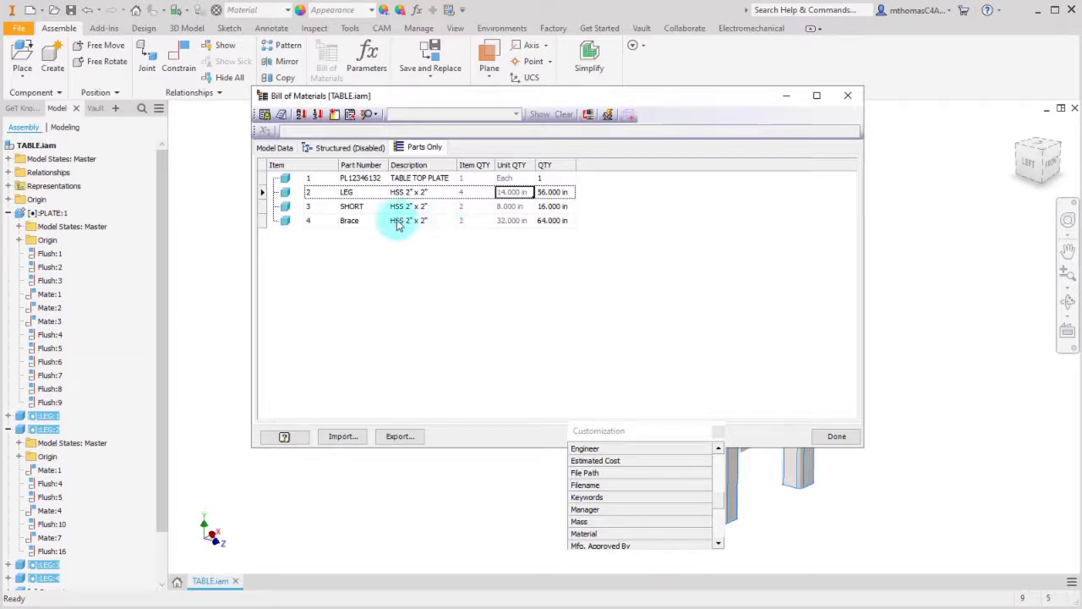
# - Change the part numbers of the LEG, SHORT and Brace rows to HS123 in the Parts Only view
pyautogui.click(362, 193)
pyautogui.click(365, 193)
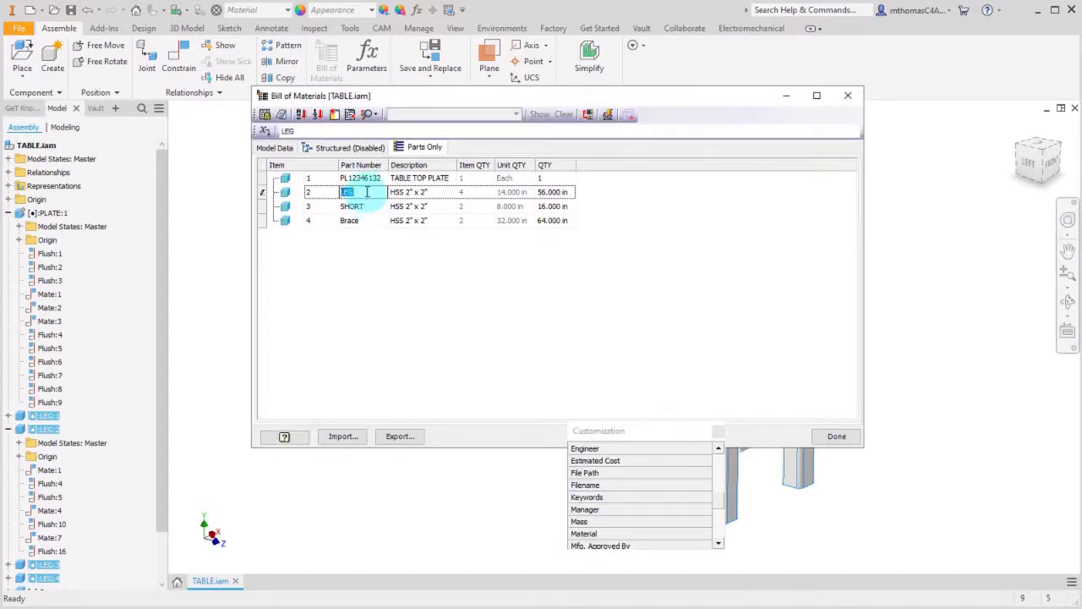
pyautogui.write('HS123')
pyautogui.press('Return')
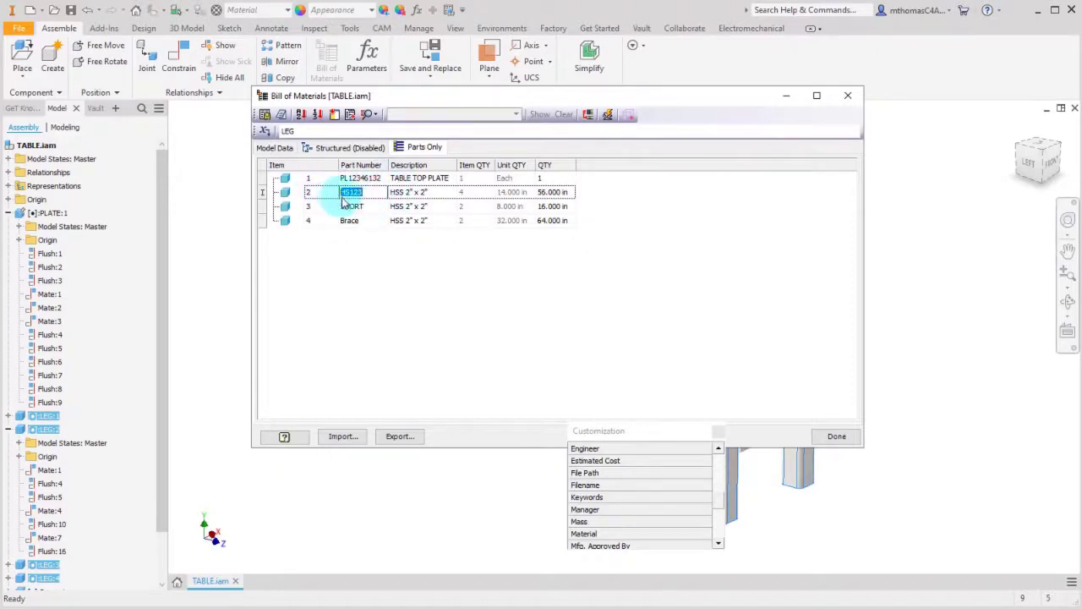
pyautogui.click(370, 210)
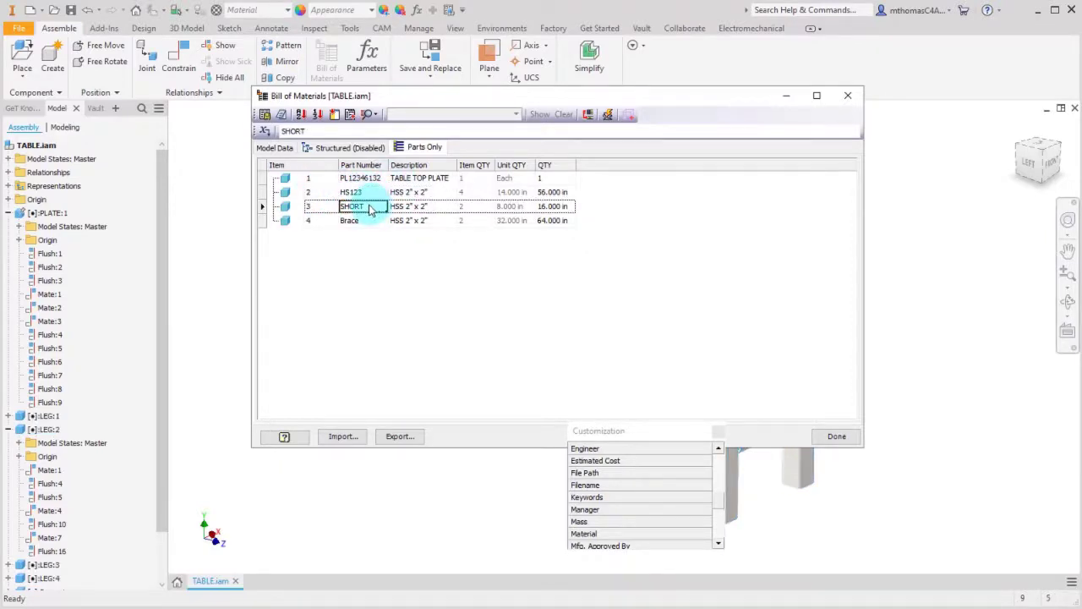
pyautogui.click(370, 209)
pyautogui.write('HS123')
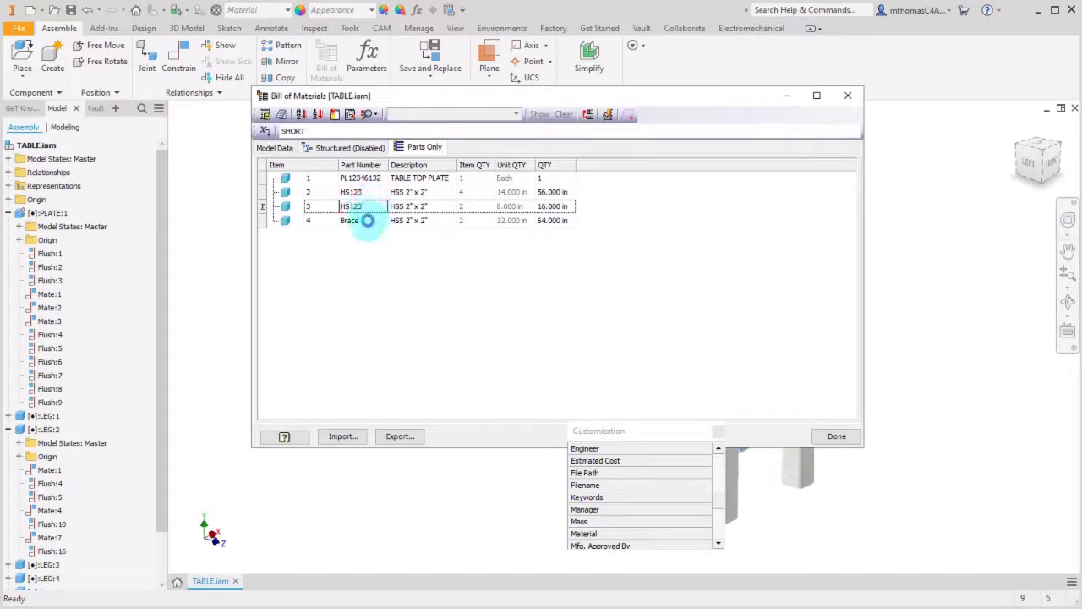
pyautogui.press('Return')
pyautogui.click(368, 211)
pyautogui.write('HS123')
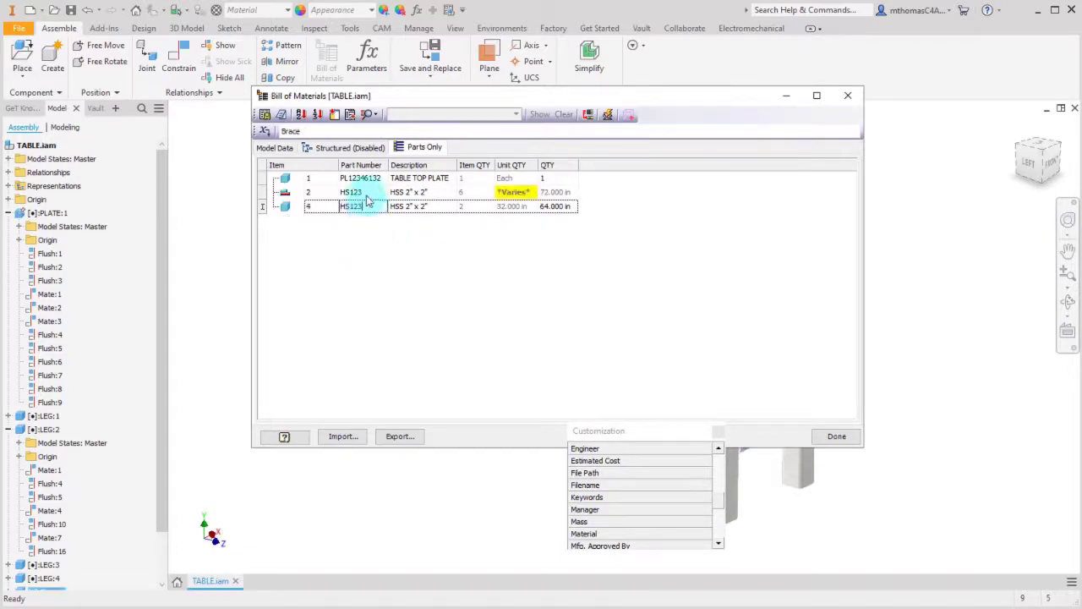
pyautogui.press('Return')
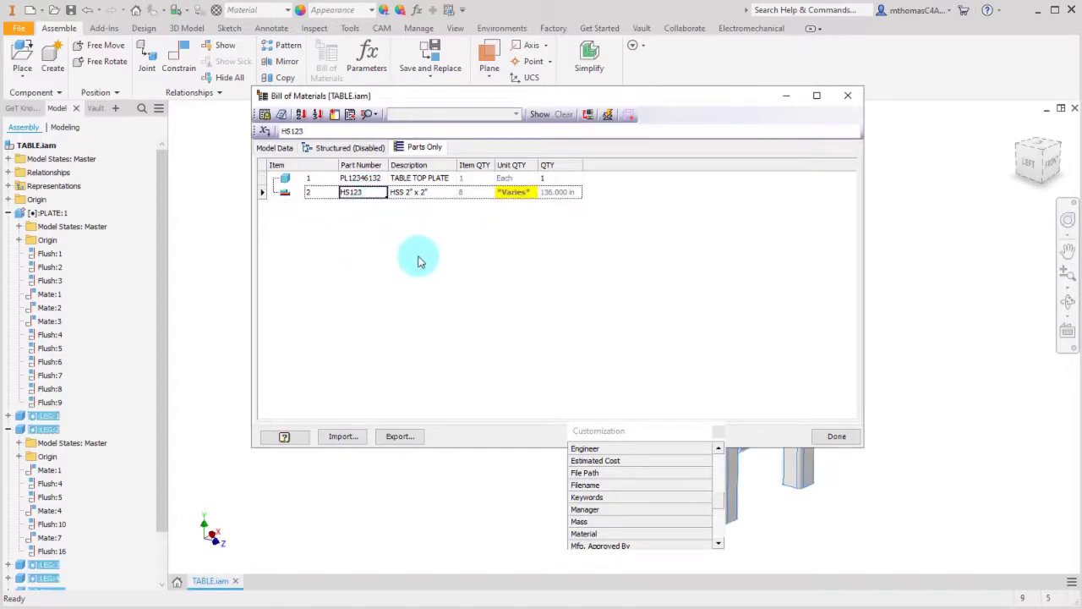
# - Check the part number row merge settings and remove the Item QTY and Unit QTY columns from the Parts Only view
pyautogui.click(587, 113)
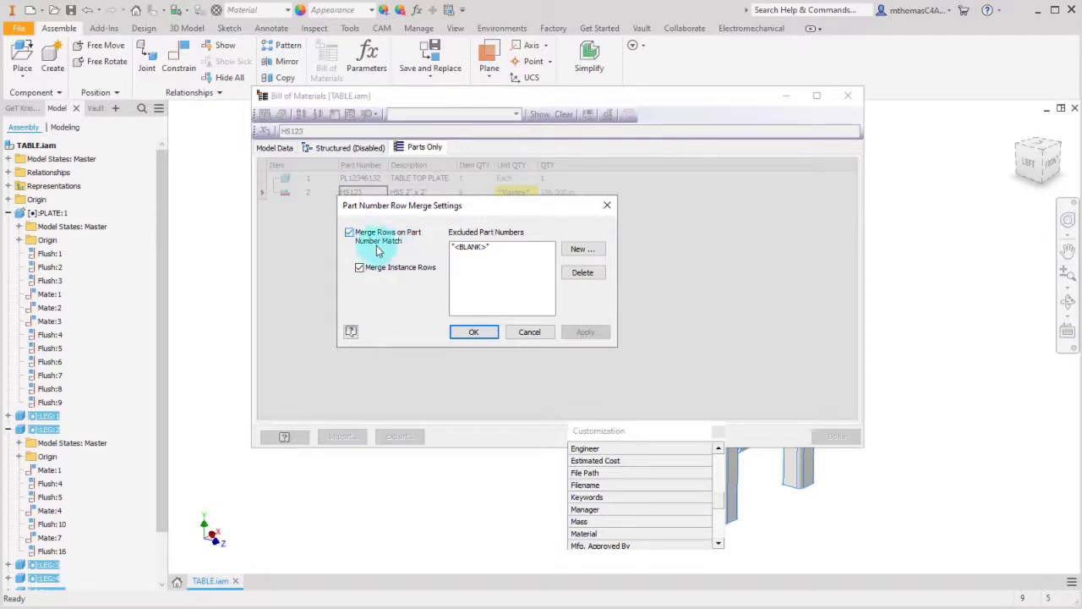
pyautogui.click(476, 330)
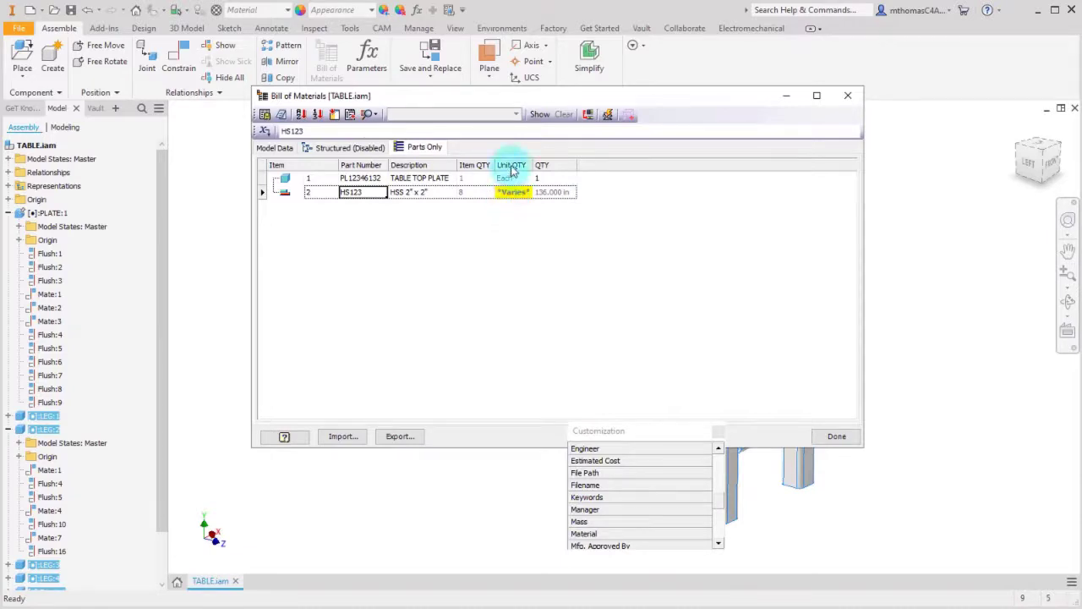
pyautogui.moveTo(509, 203)
pyautogui.moveTo(512, 165); pyautogui.dragTo(484, 152)
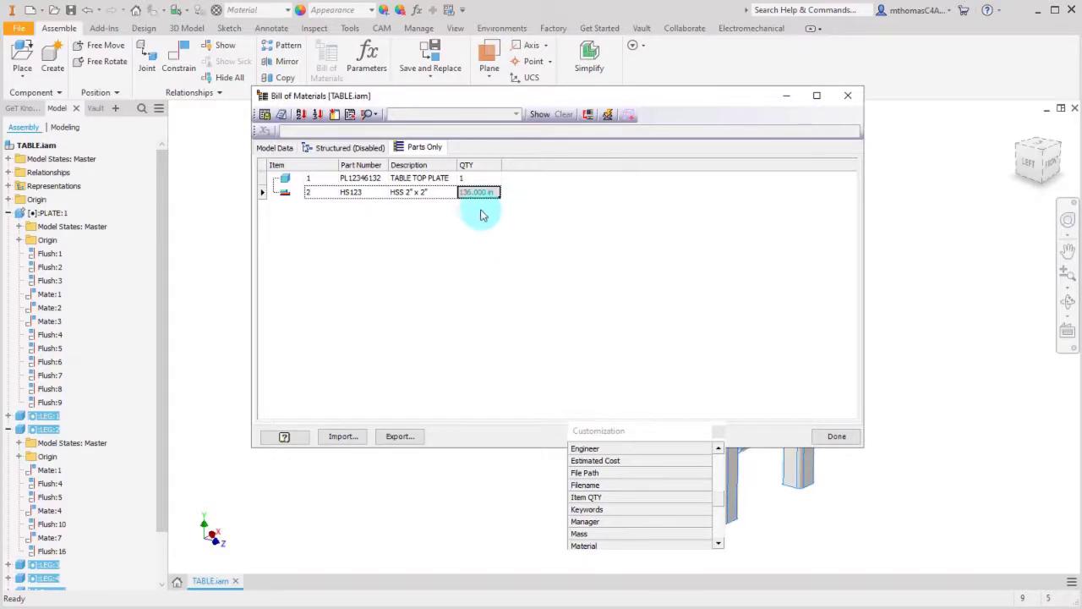
# - Compare the HS123 entries between the Model Data and Parts Only views
pyautogui.click(267, 150)
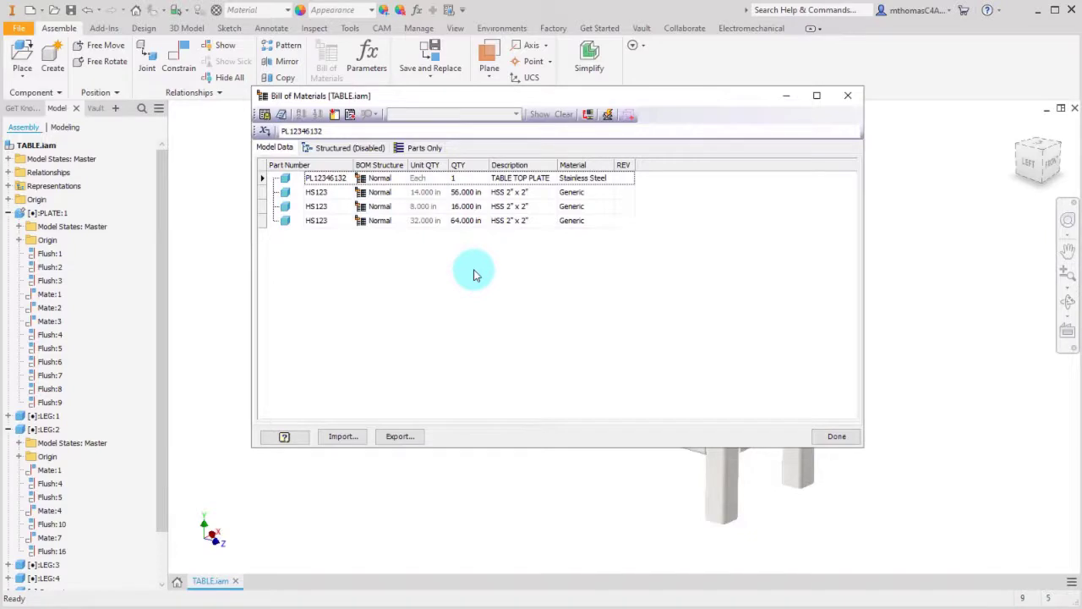
pyautogui.click(419, 147)
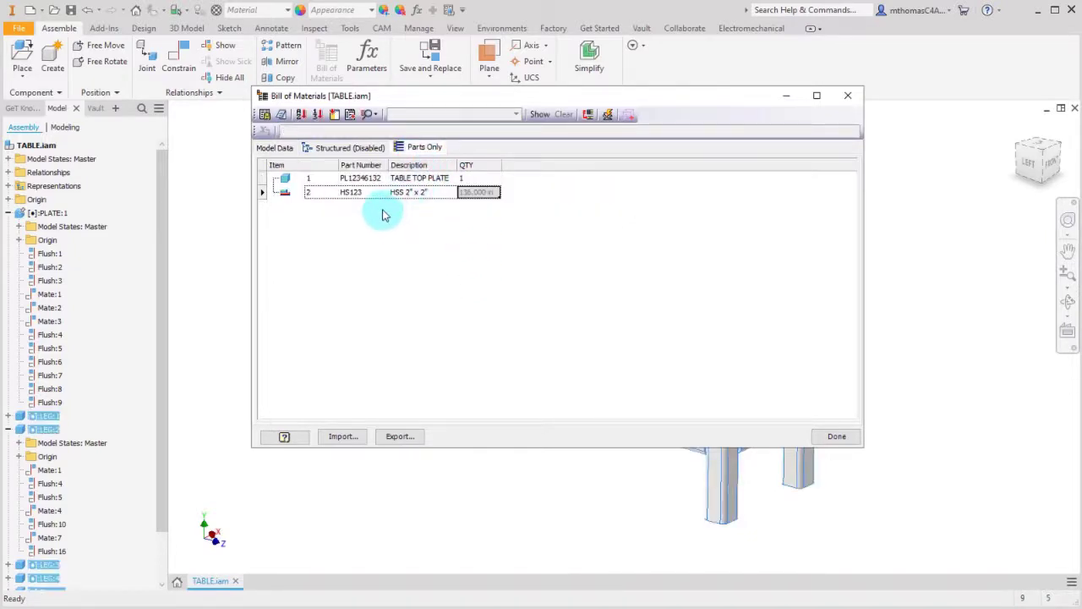
pyautogui.click(276, 147)
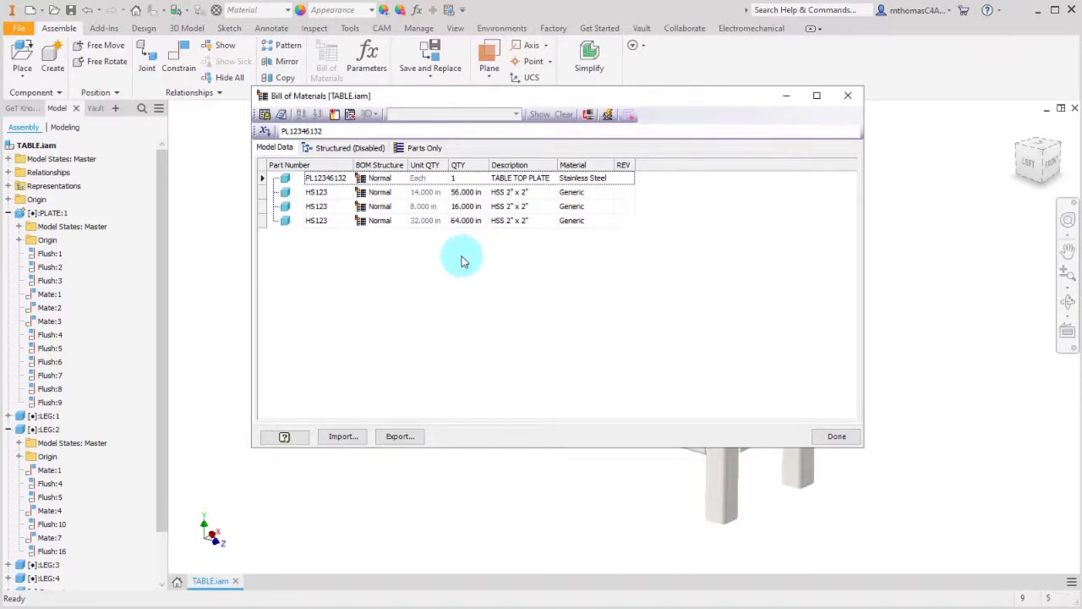
# - Set the material of all three HS123 rows to Steel in the Model Data view
pyautogui.click(595, 193)
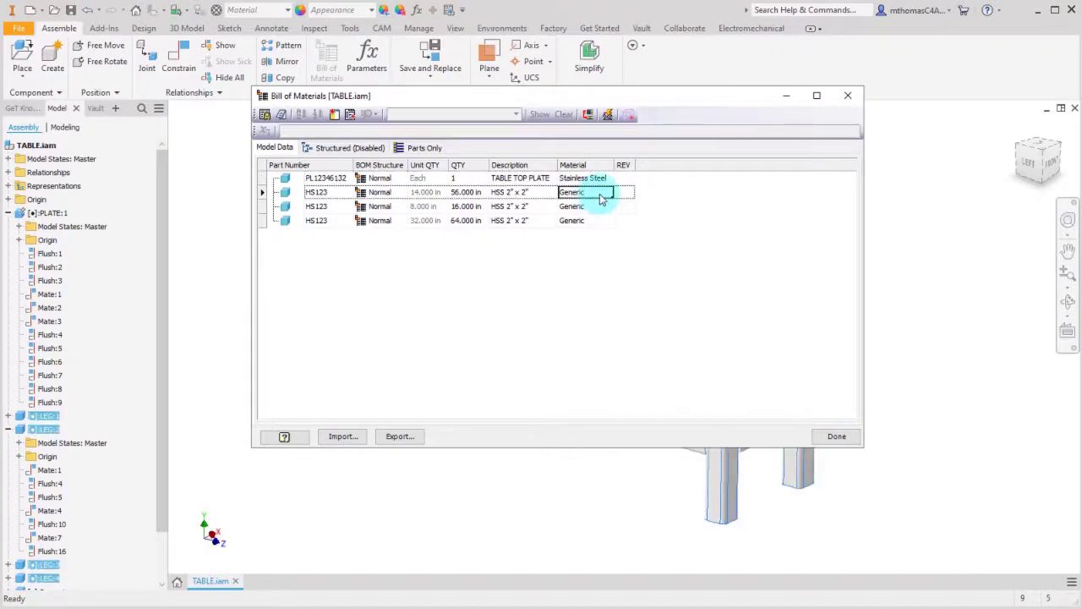
pyautogui.click(602, 196)
pyautogui.click(609, 193)
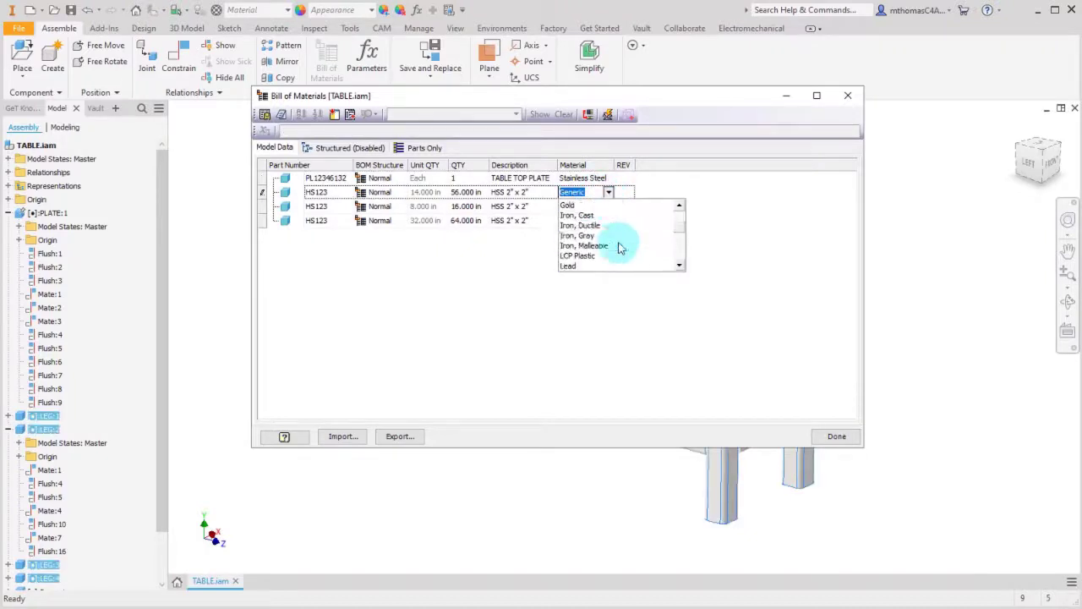
pyautogui.scroll(-10, 619, 247)
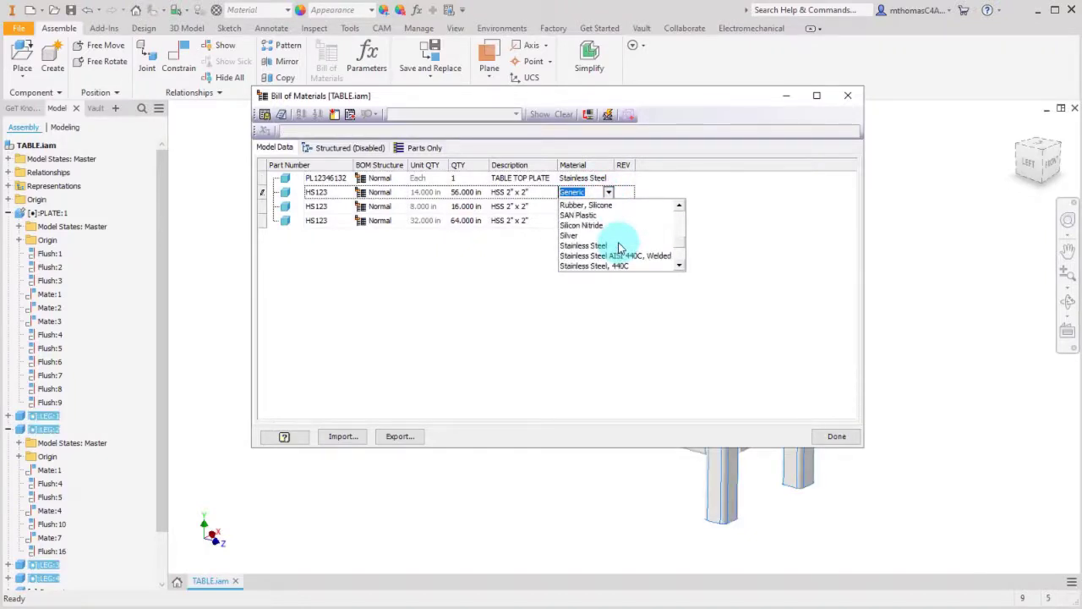
pyautogui.scroll(-1, 621, 248)
pyautogui.click(616, 255)
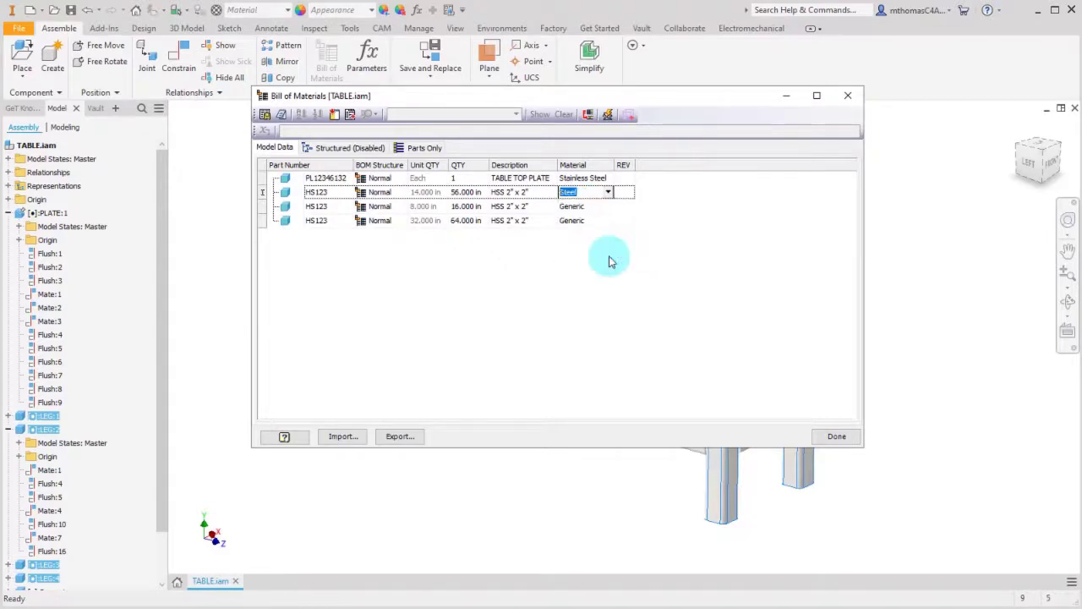
pyautogui.click(590, 212)
pyautogui.write('Steel')
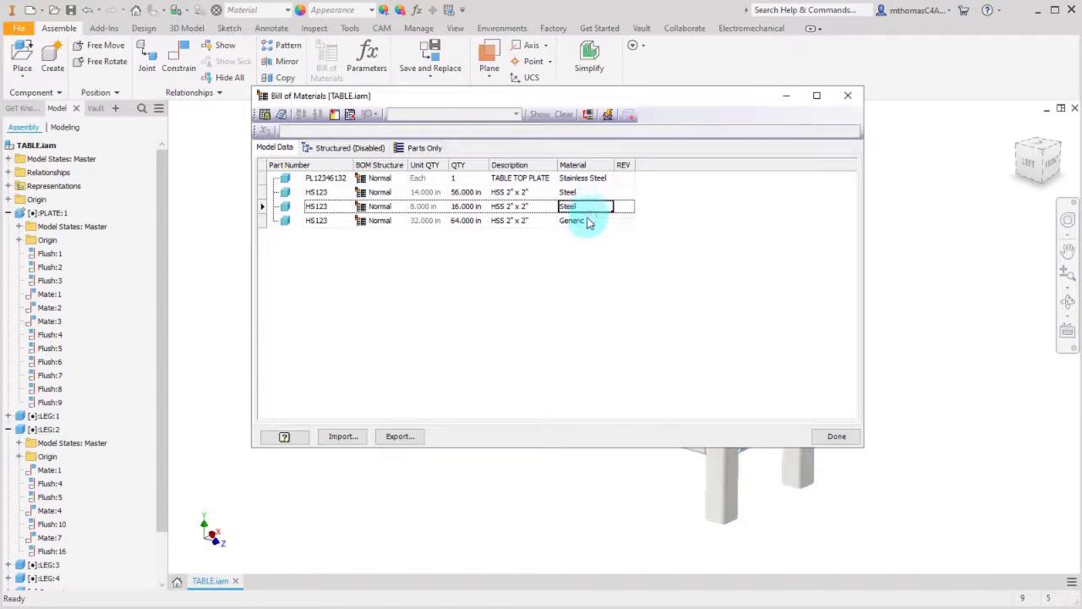
pyautogui.click(590, 219)
pyautogui.write('Steel')
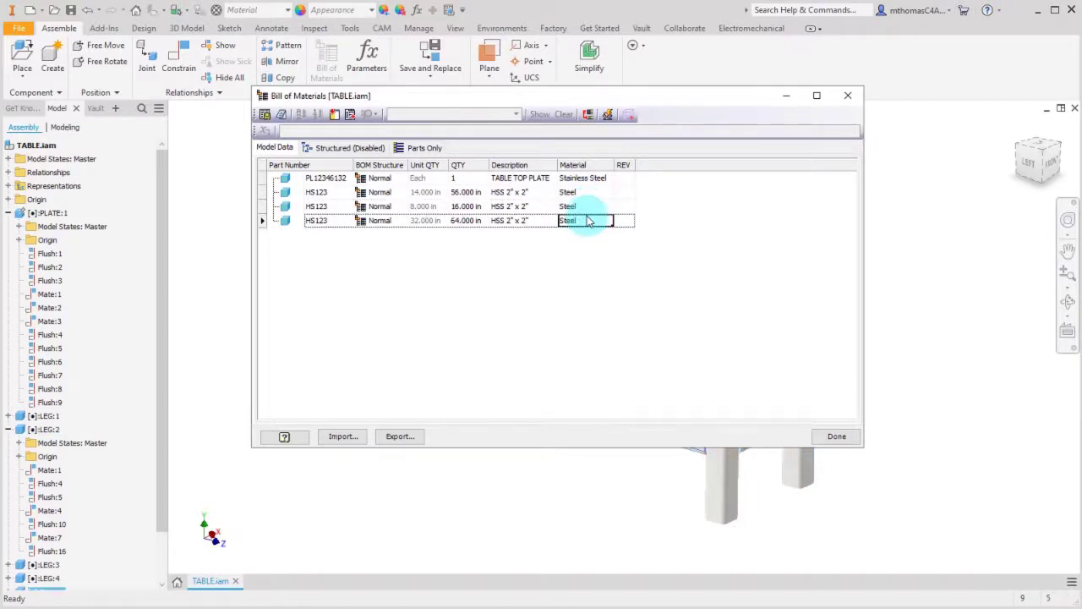
# - Enter revision 0 for the 14 in HS123 row and A for the 8 in row, and close the bill of materials
pyautogui.click(625, 193)
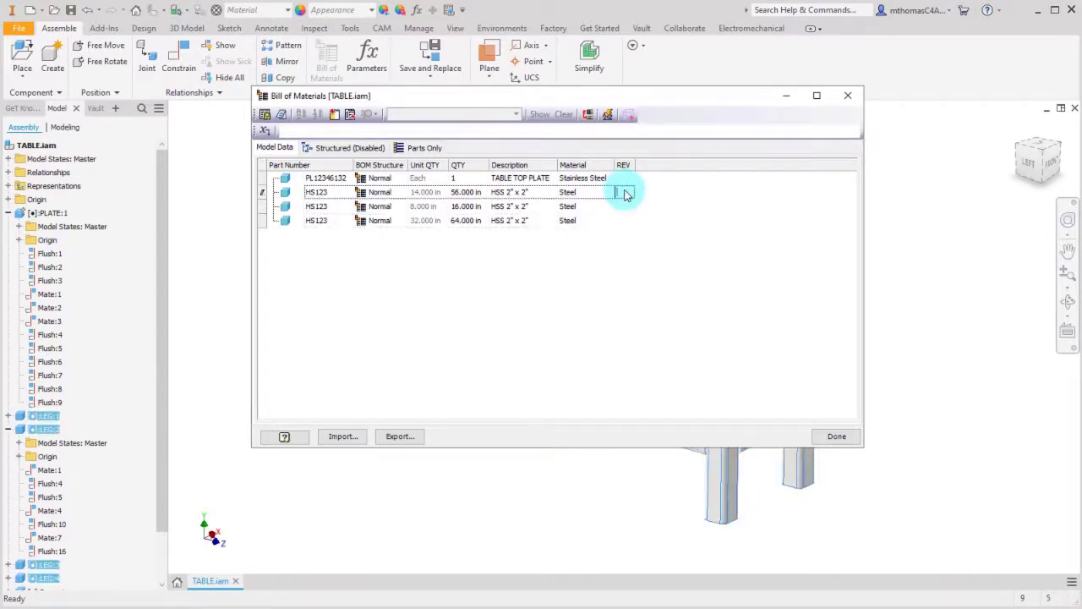
pyautogui.click(625, 193)
pyautogui.write('0')
pyautogui.click(627, 207)
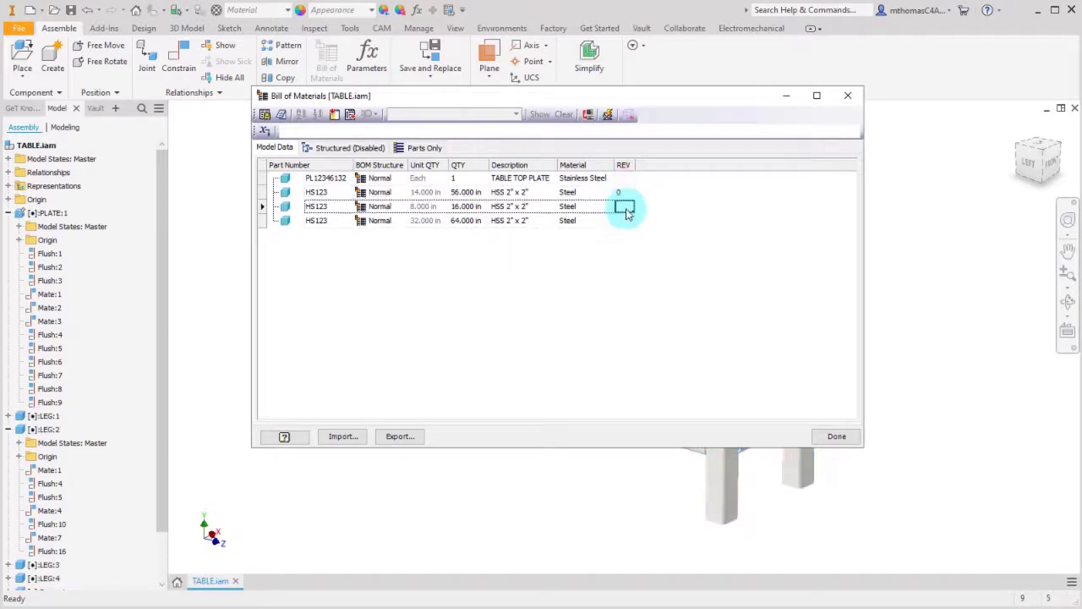
pyautogui.write('A')
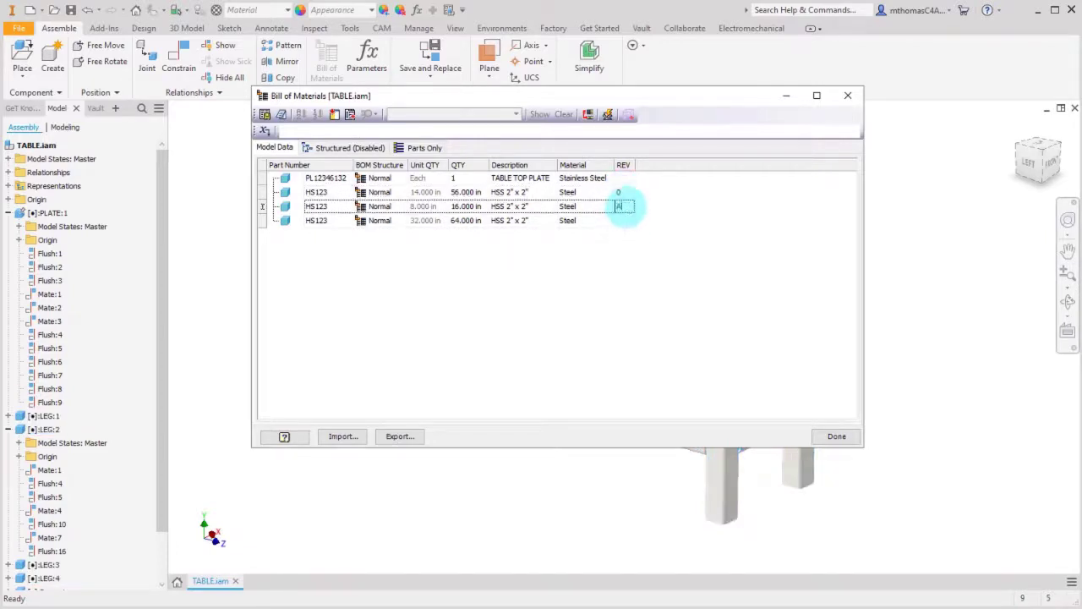
pyautogui.click(614, 224)
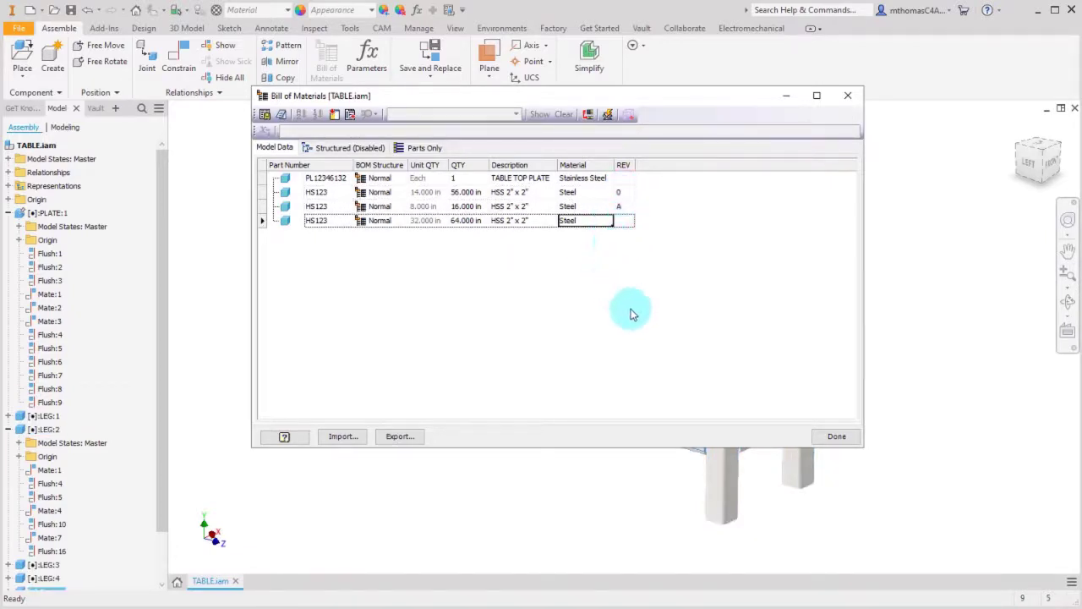
pyautogui.click(823, 444)
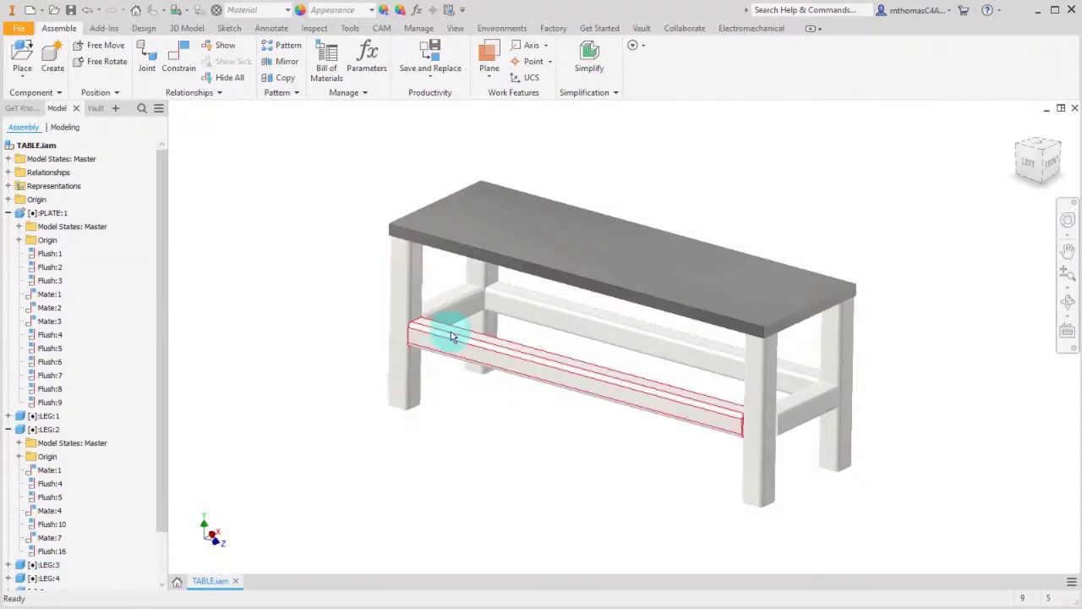
# - Open a leg for in-place editing and check the part number, description and revision in its project iProperties
pyautogui.doubleClick(413, 292)
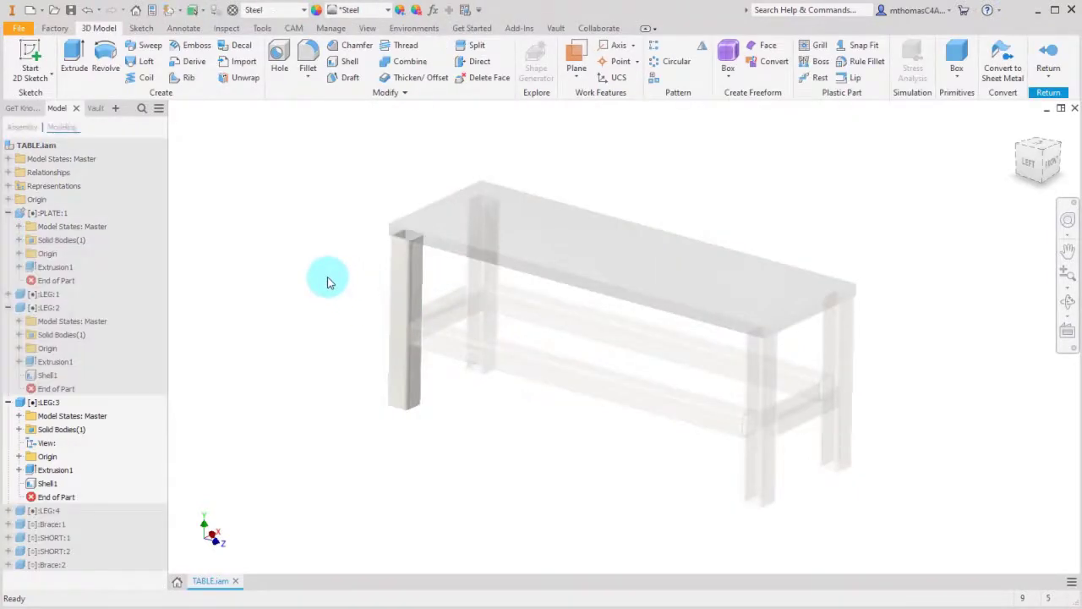
pyautogui.click(287, 10)
pyautogui.click(273, 27)
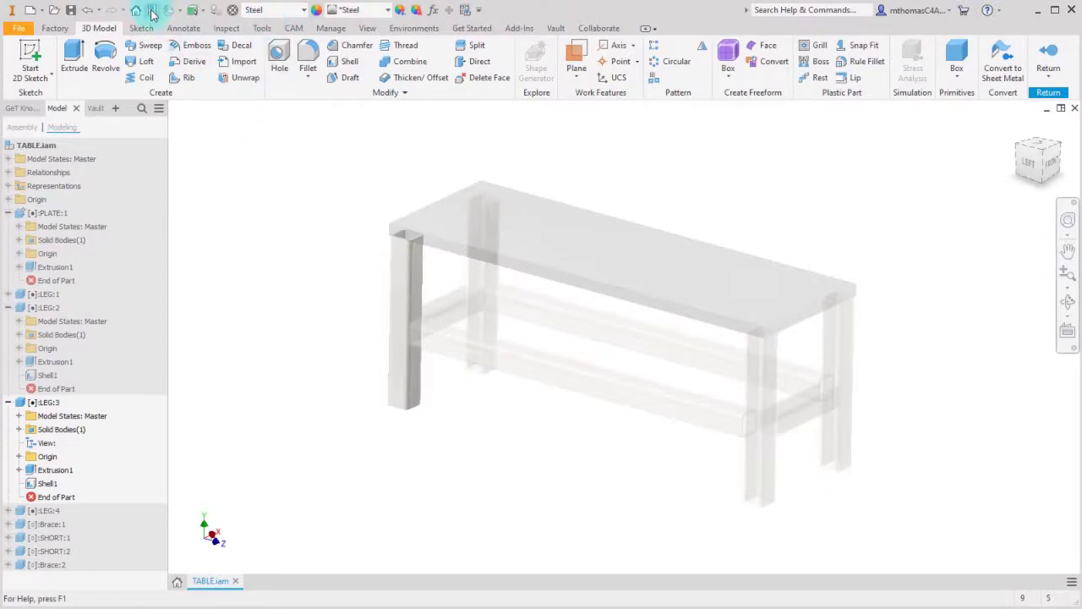
pyautogui.click(152, 9)
pyautogui.click(429, 153)
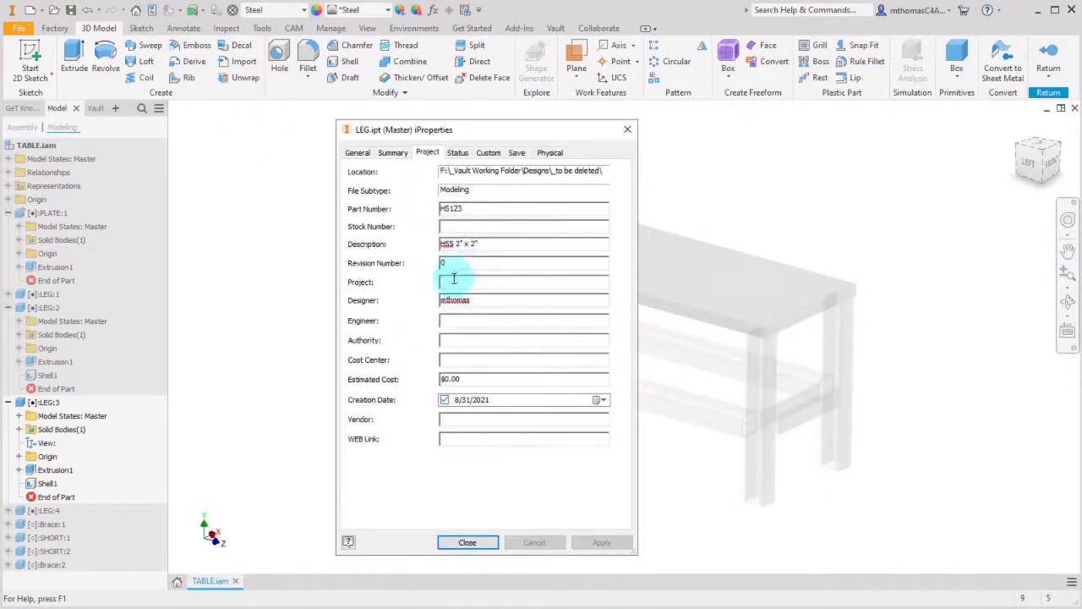
pyautogui.click(468, 543)
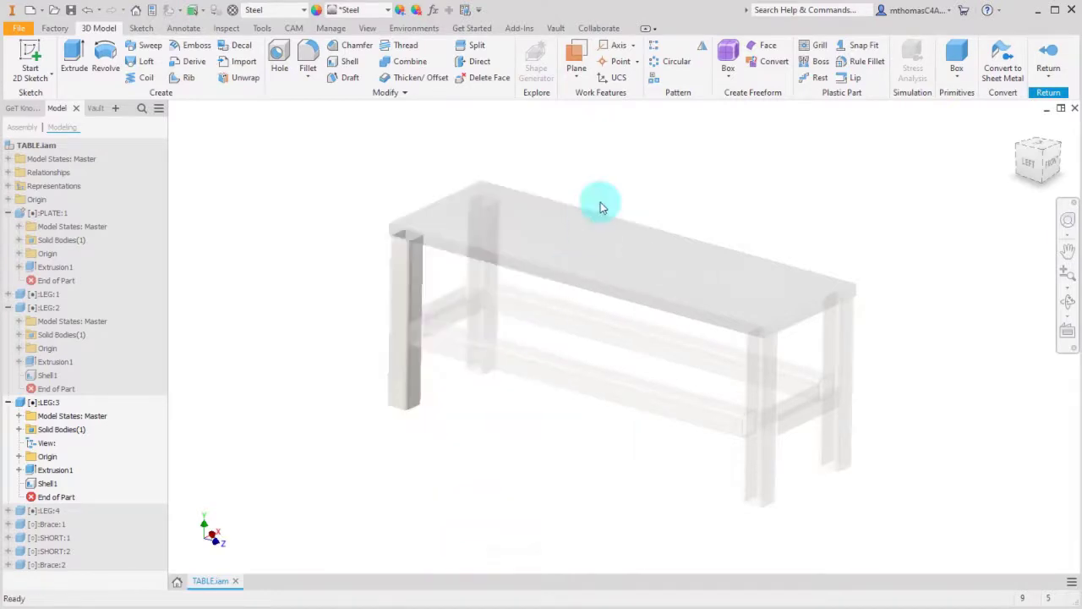